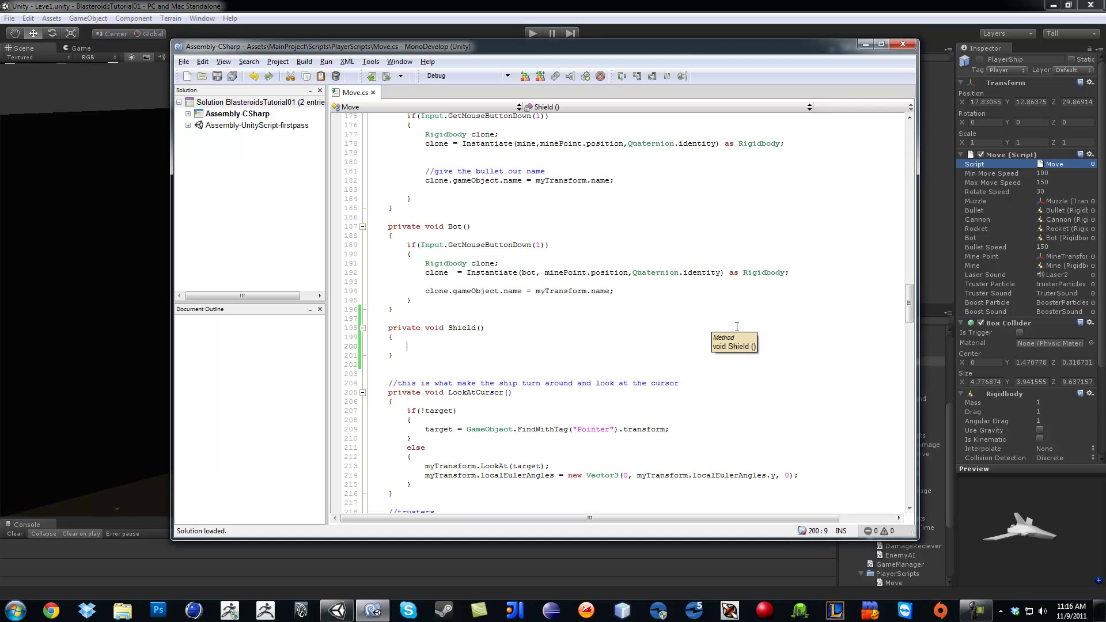
text(if(/)
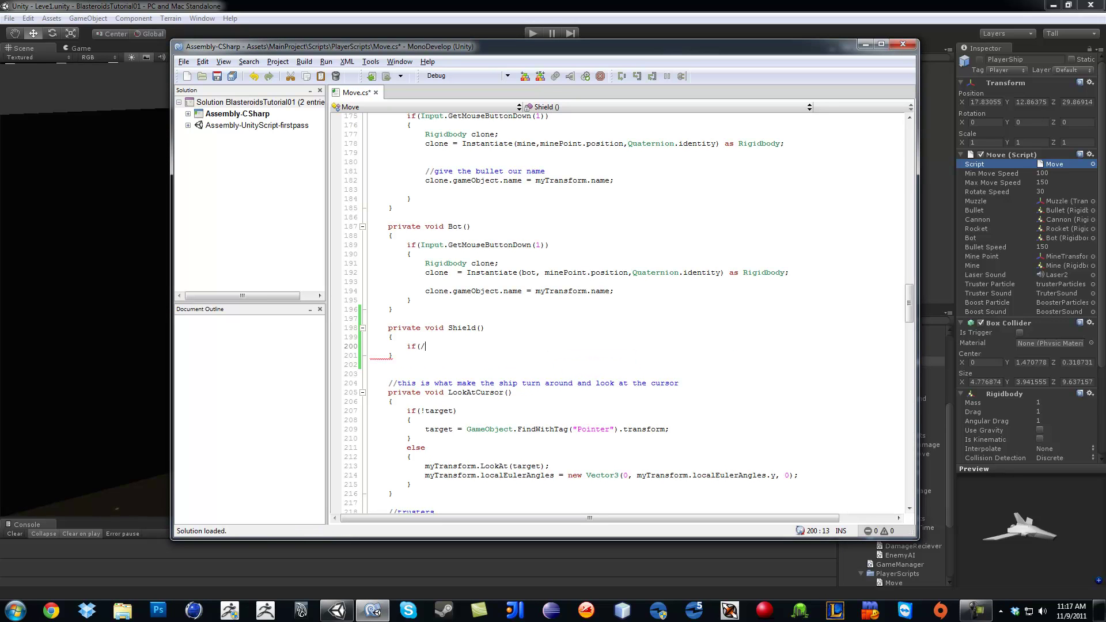
Start Shield() with if (Input.GetMouseButton(1)), adding an opening brace on the next line
key(BackSpace)
text(In)
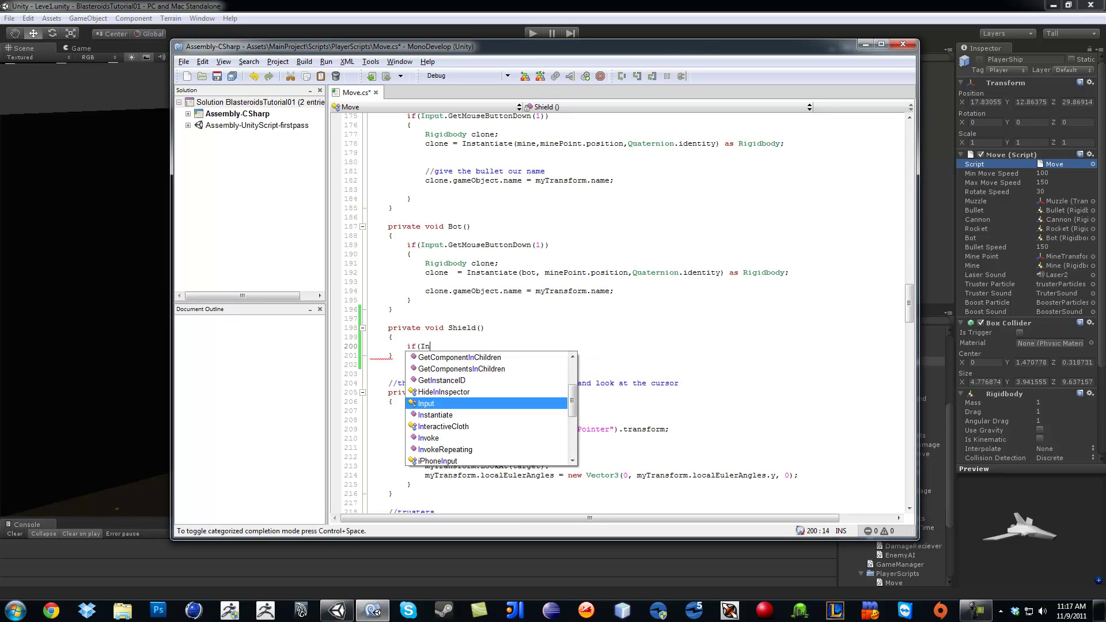
key(BackSpace)
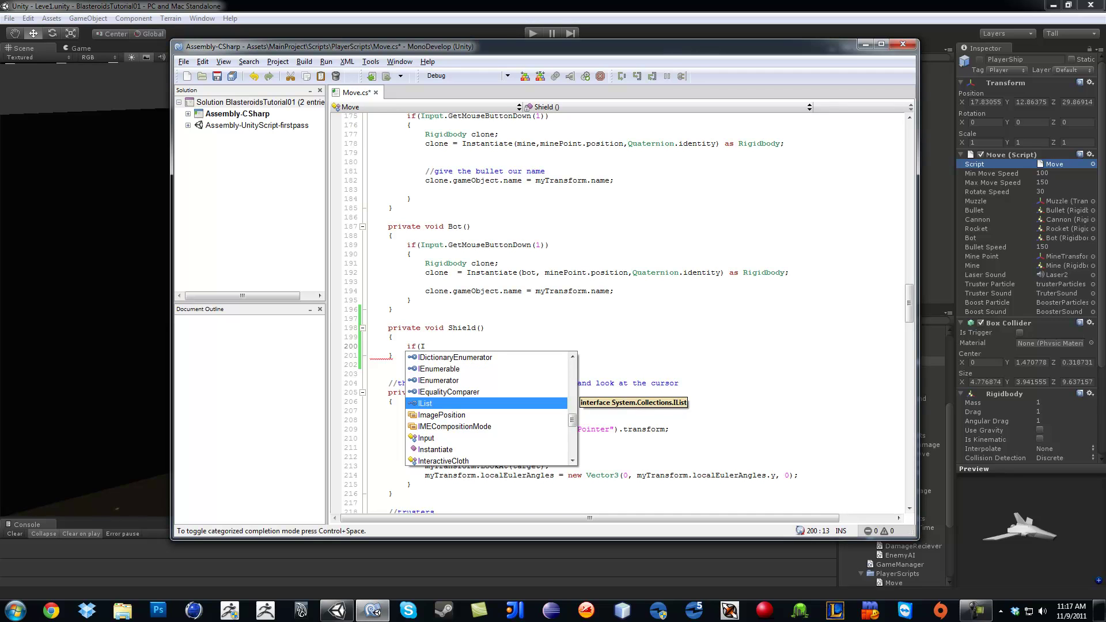
text(n)
key(Tab)
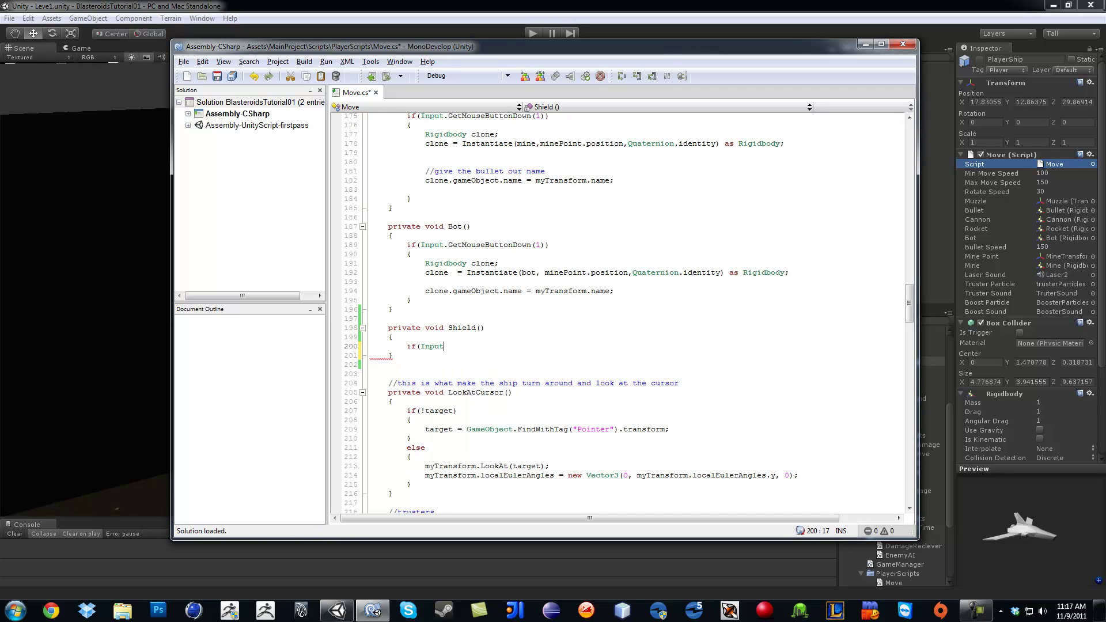
text(.ge)
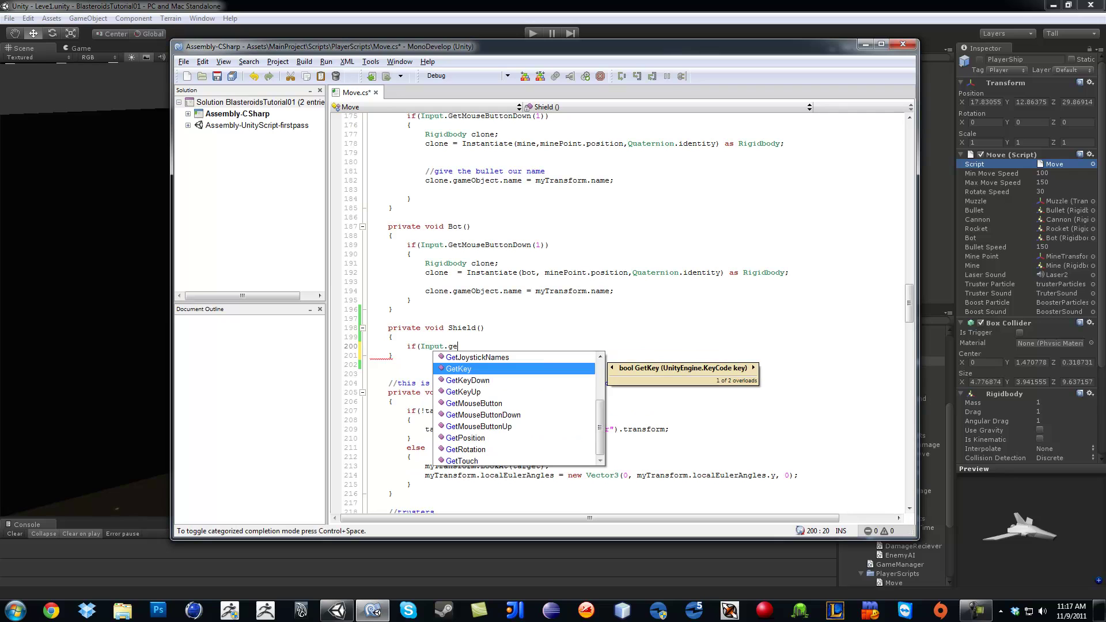
text(tmou)
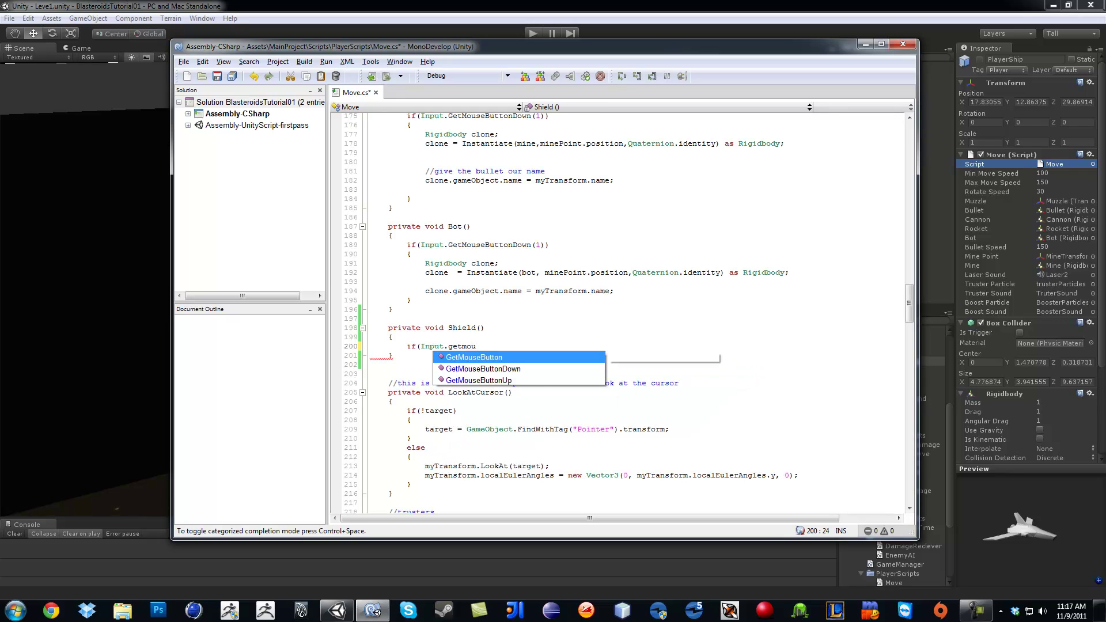
key(Tab)
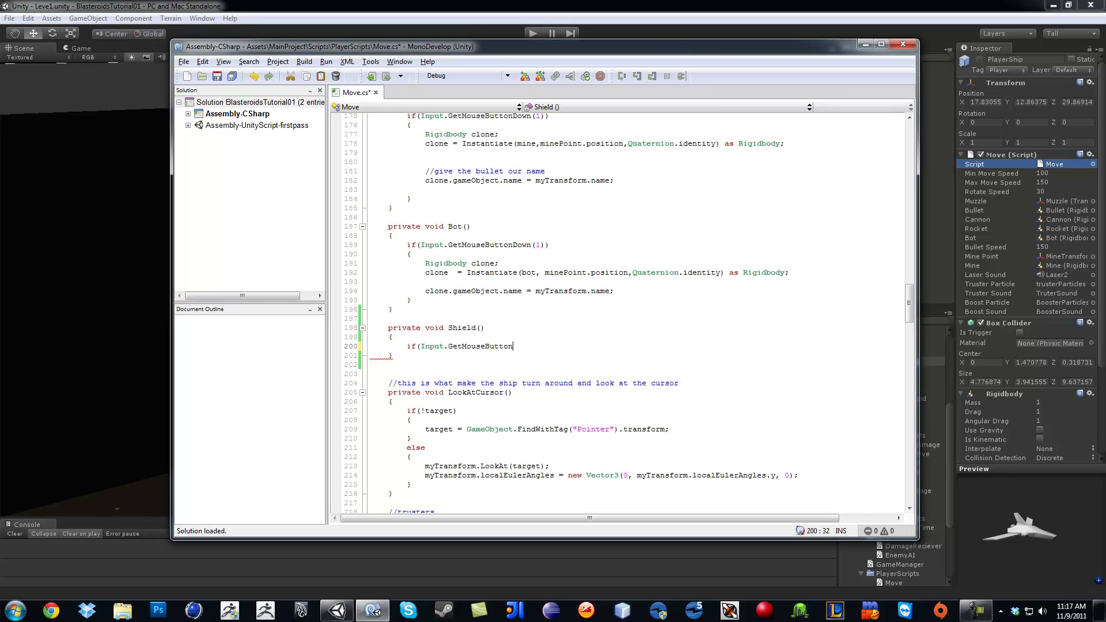
text((1)
text()))
key(Return)
text({)
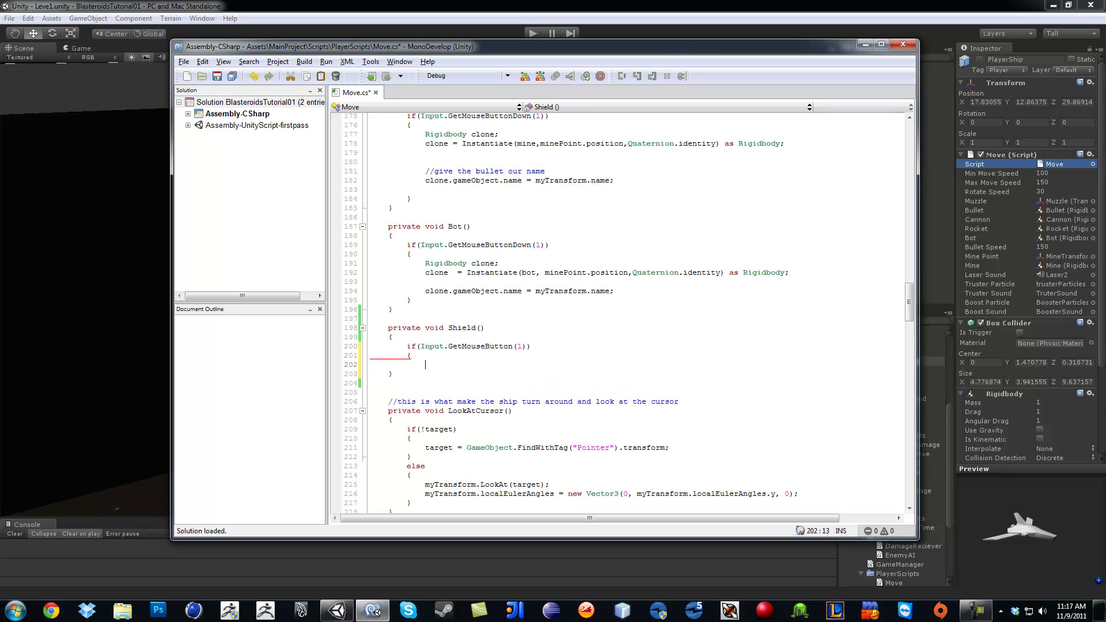
Close the mouse-button block and type if (!shieldClone) inside it, ready for braces
key(Return)
text(})
key(Up)
key(Return)
key(Tab)
text(if)
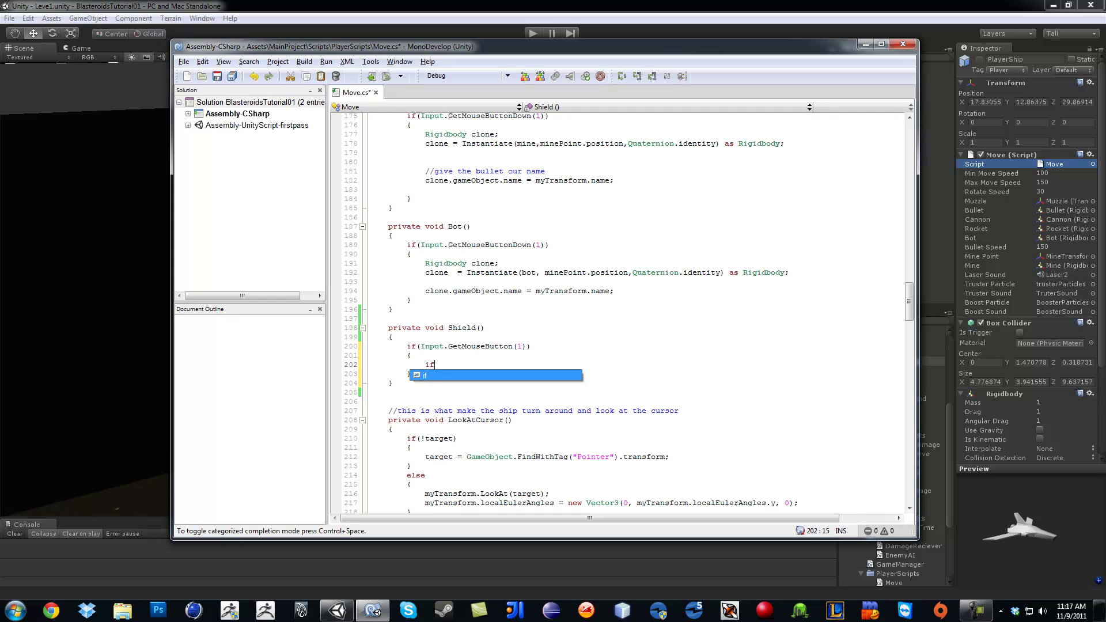
text(()
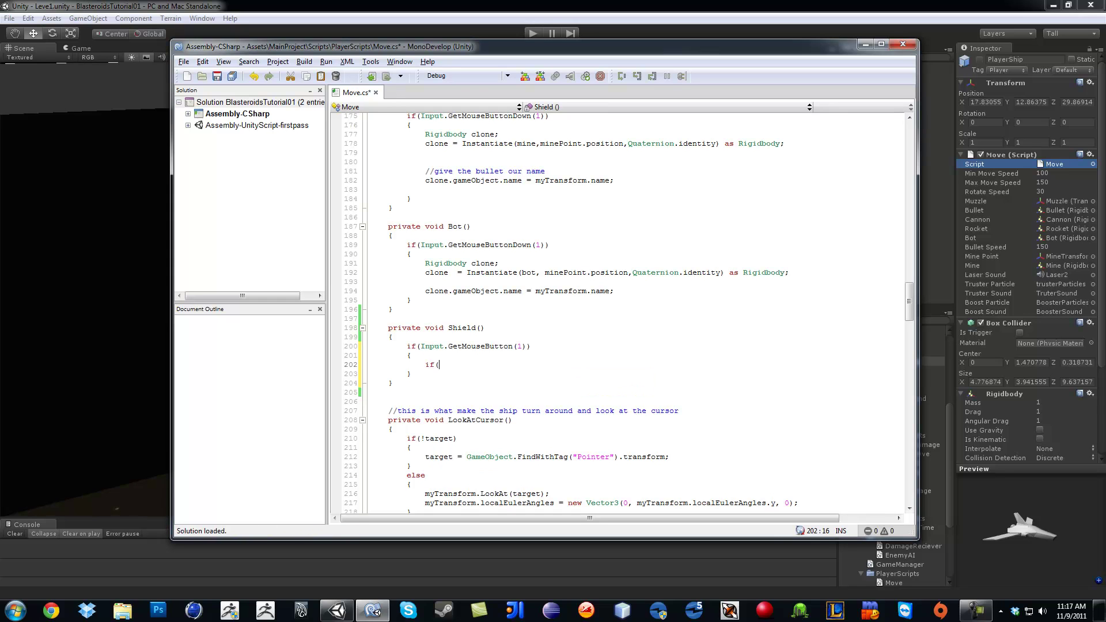
text(!shi)
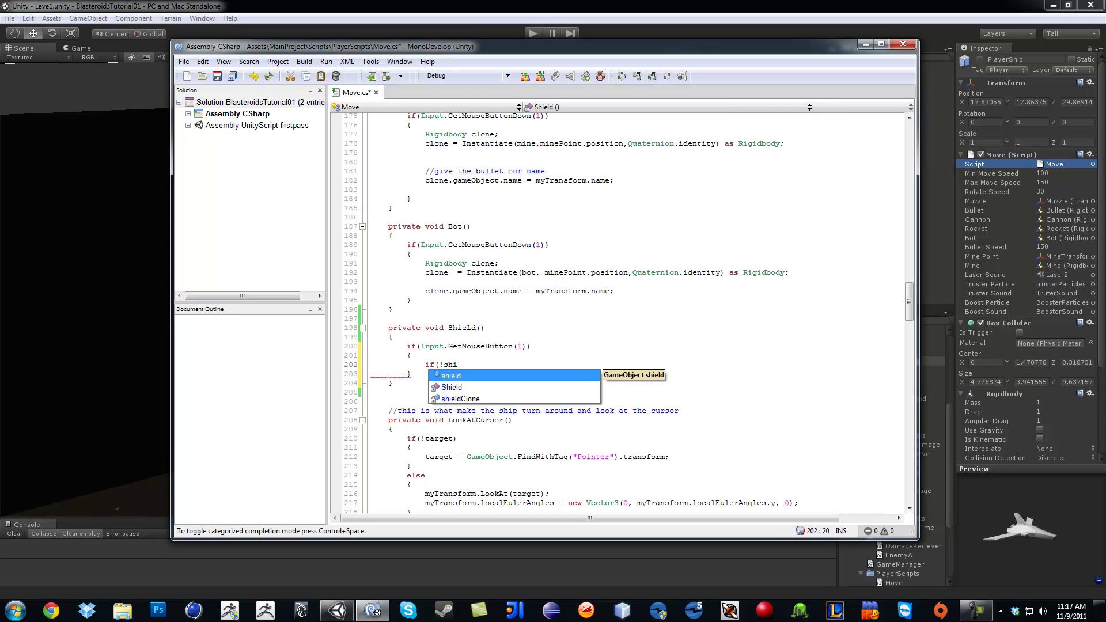
key(Down)
key(Down)
key(Return)
text())
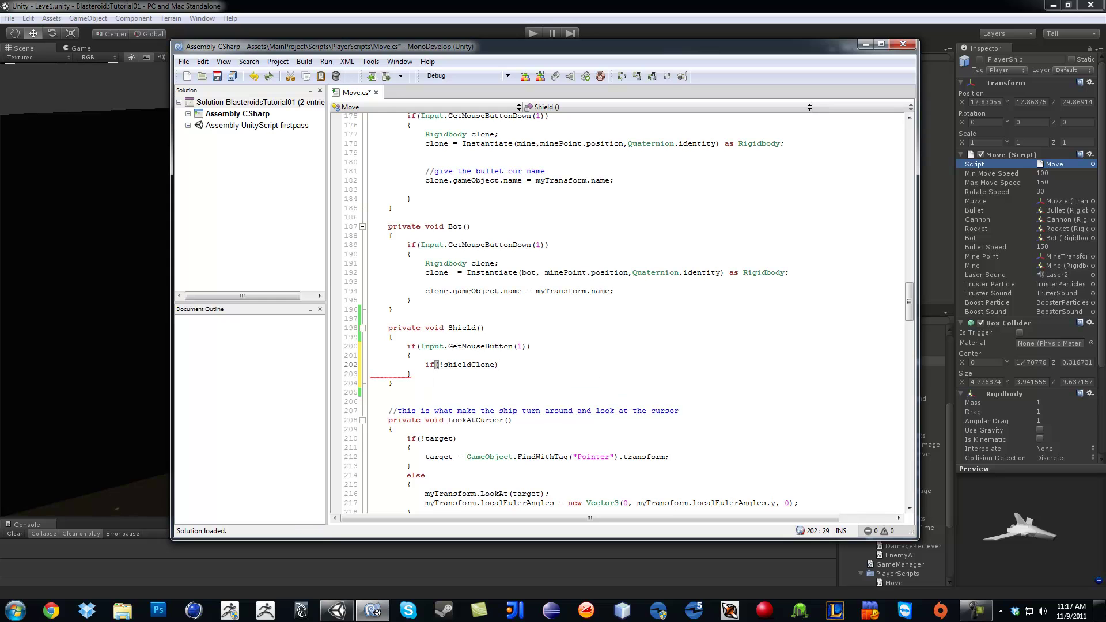
key(Return)
text({)
Give the shieldClone check its braces and start the line with shieldClone
key(Return)
text(})
key(Up)
key(End)
key(Return)
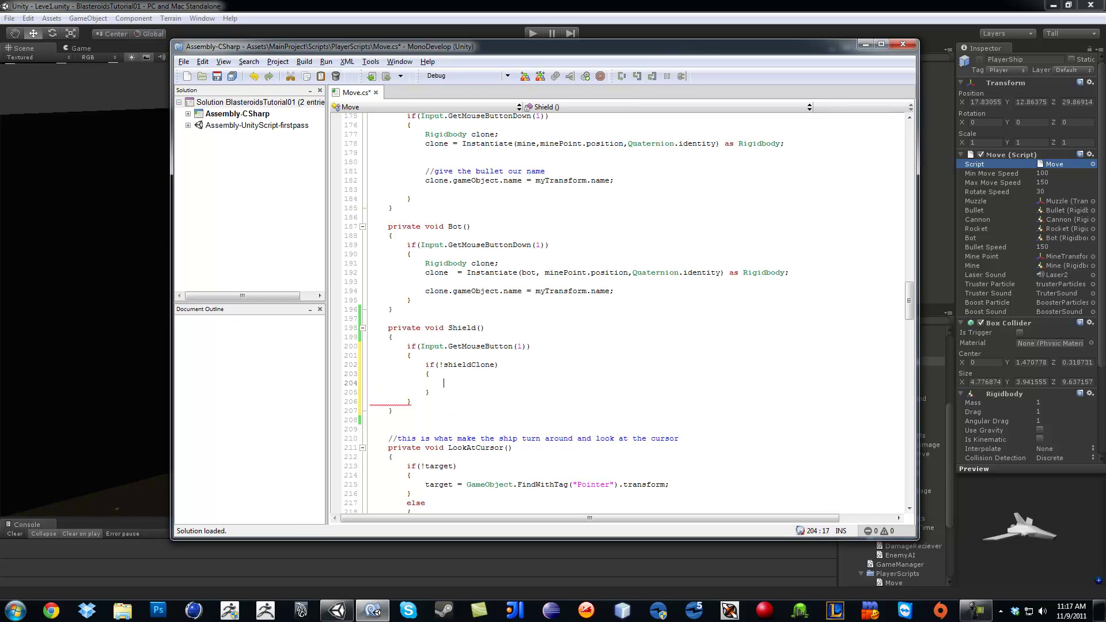
text(shi)
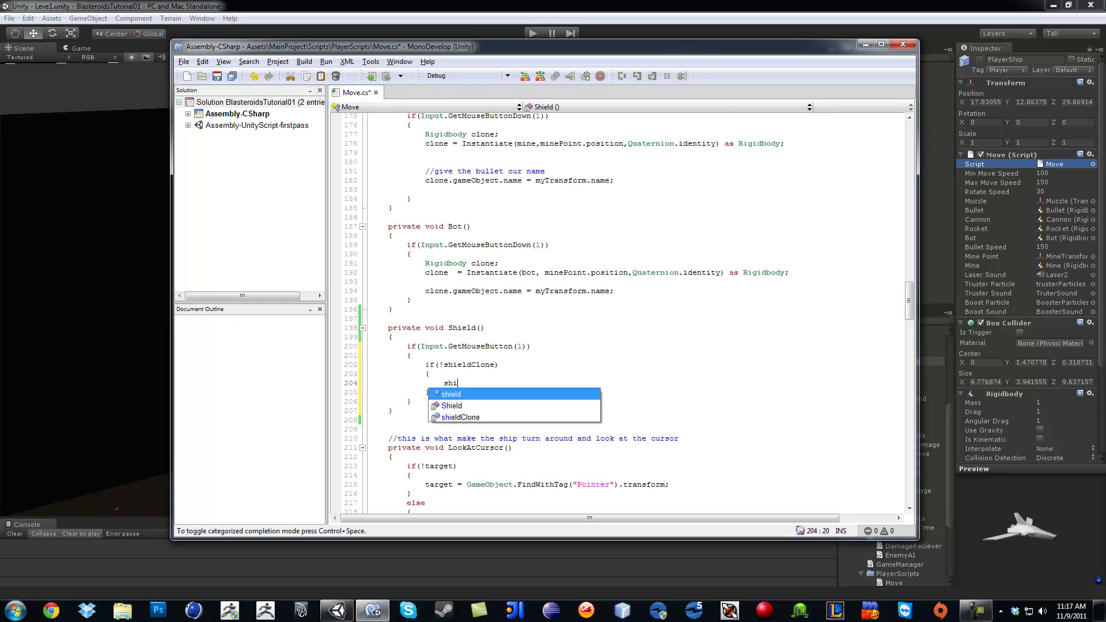
key(Down)
key(Down)
key(Return)
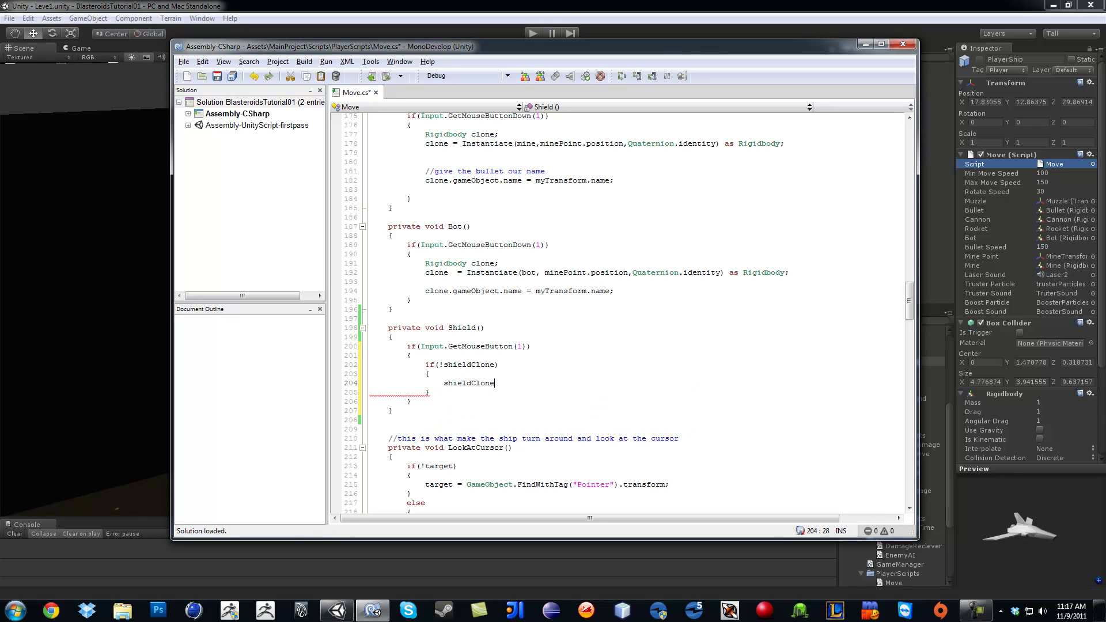
text( = In)
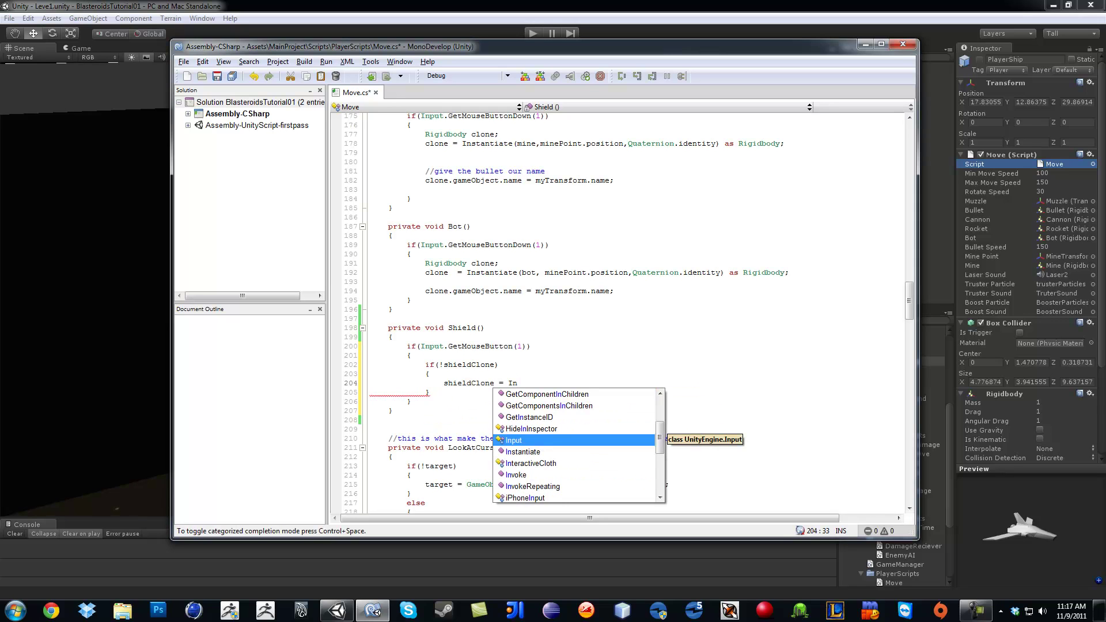
Continue the line as shieldClone = Instantiate(shield, muzzle.position
key(Down)
key(Return)
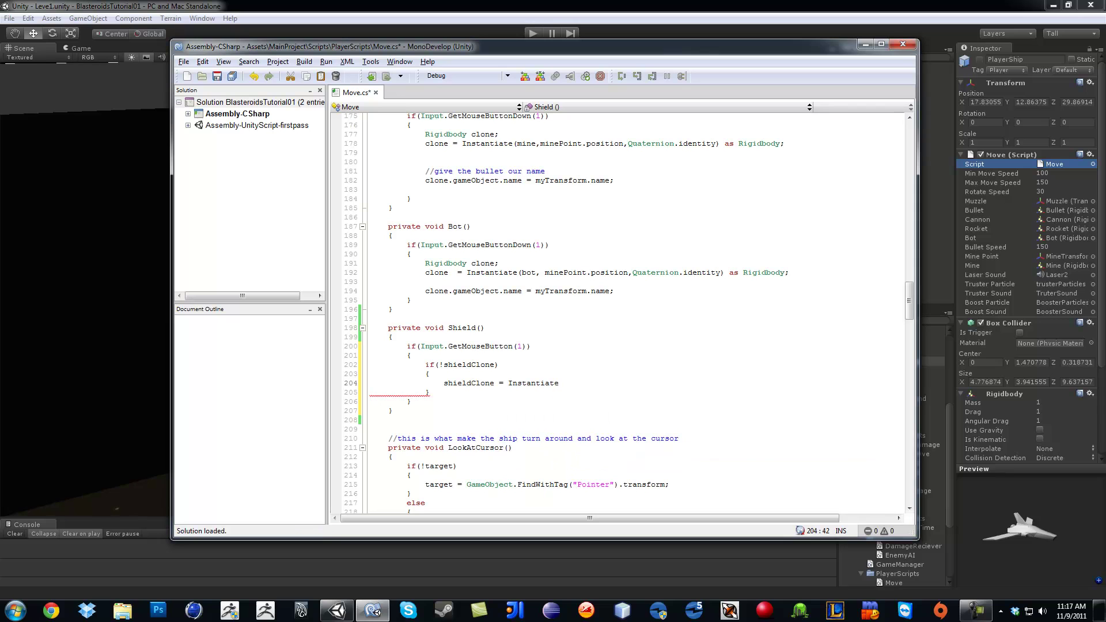
text((m)
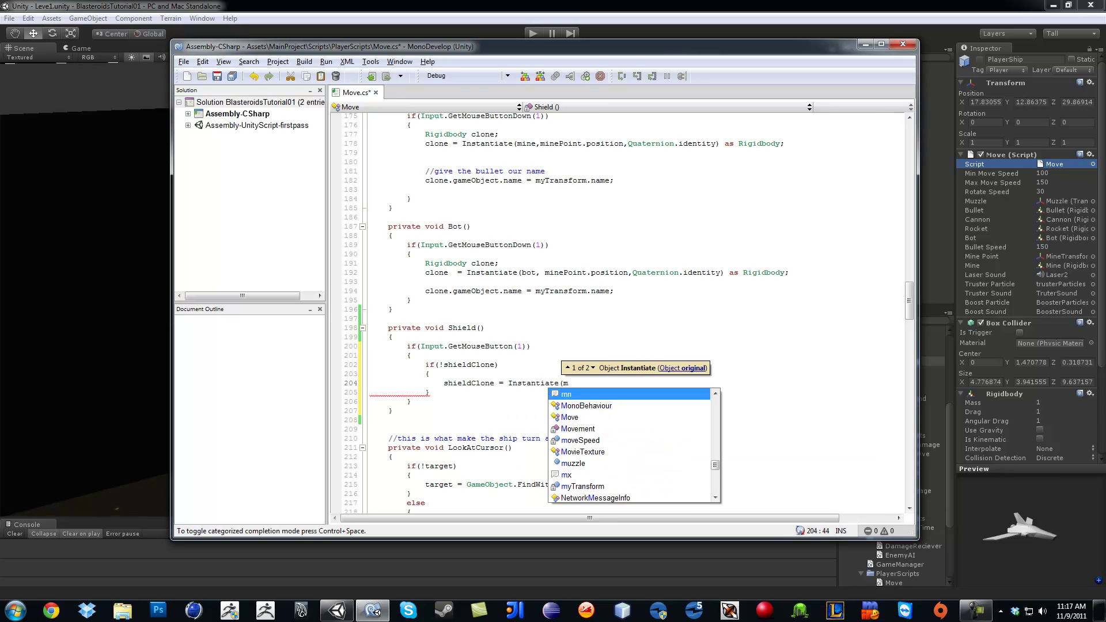
key(BackSpace)
text(shi)
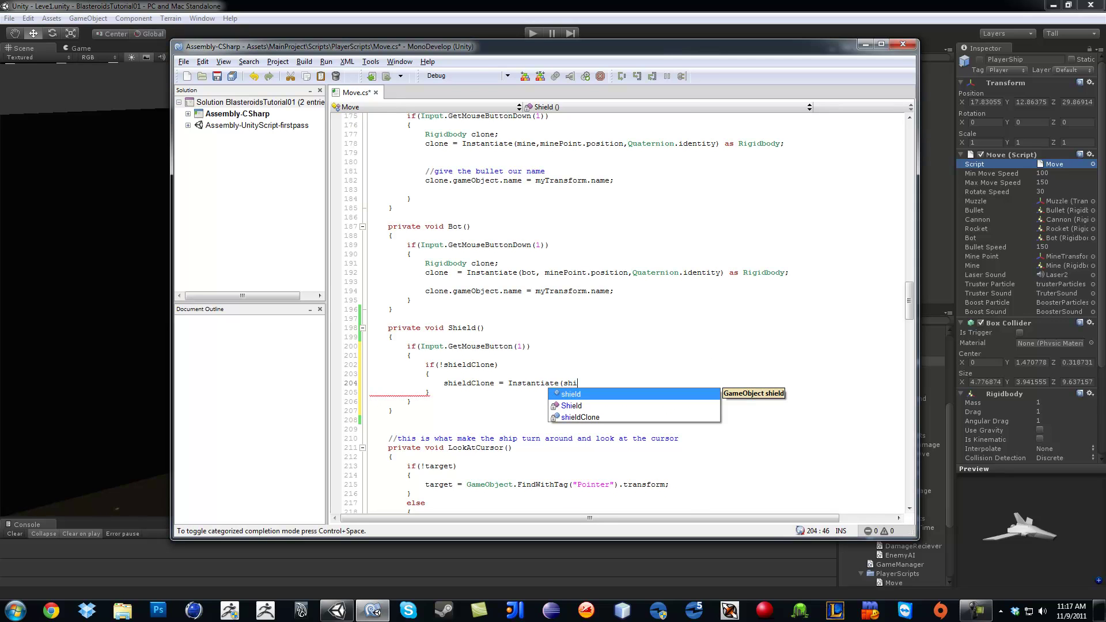
key(Tab)
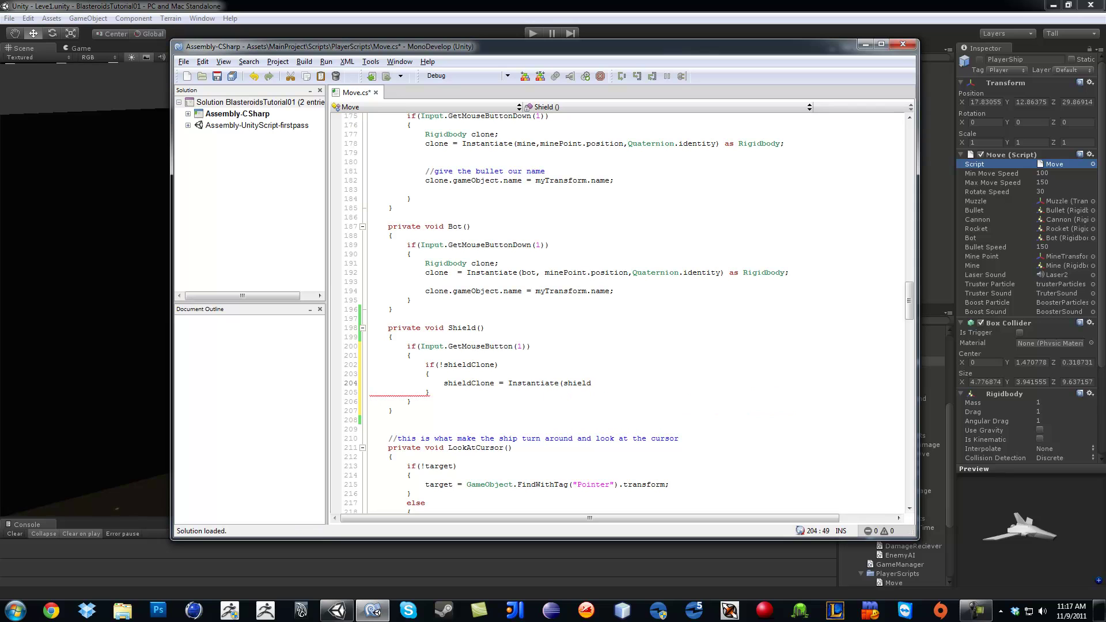
text(,)
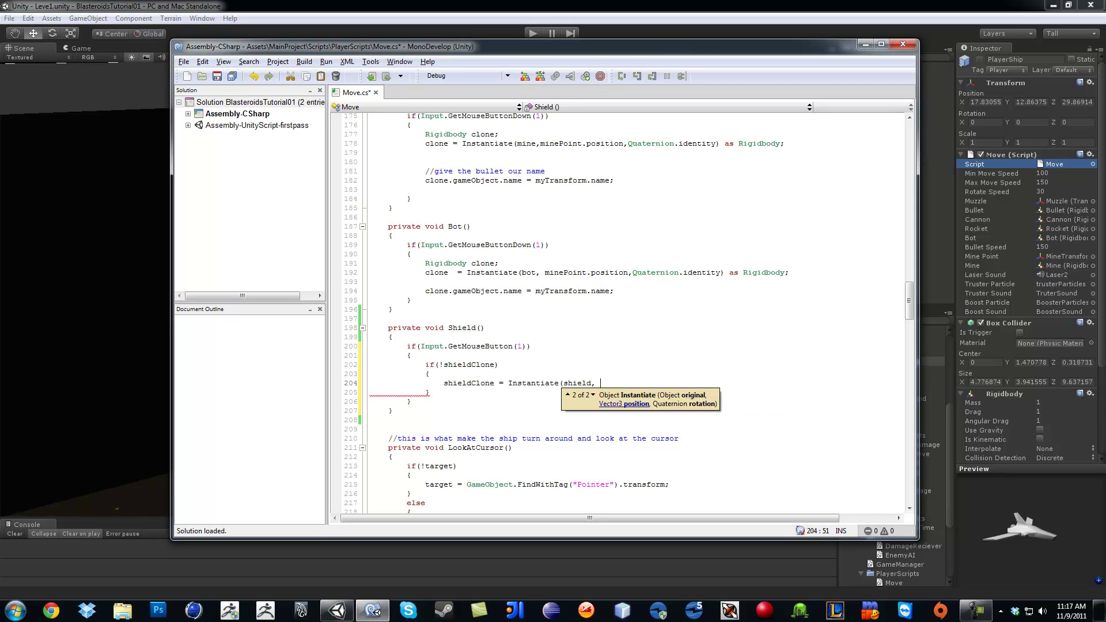
text( muz)
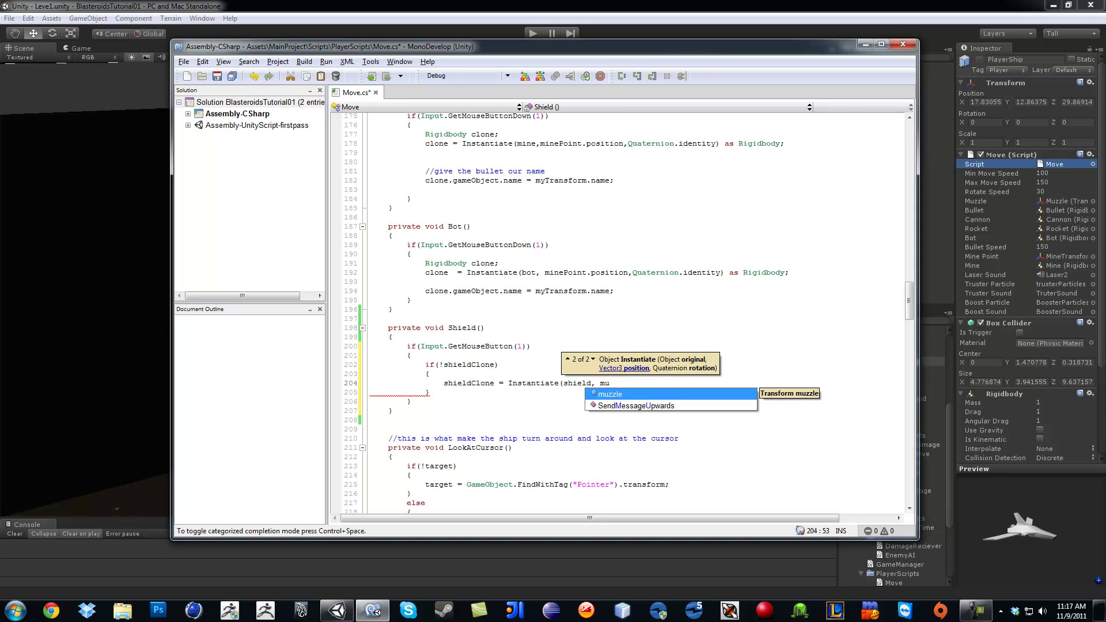
key(Tab)
text(.po)
key(Tab)
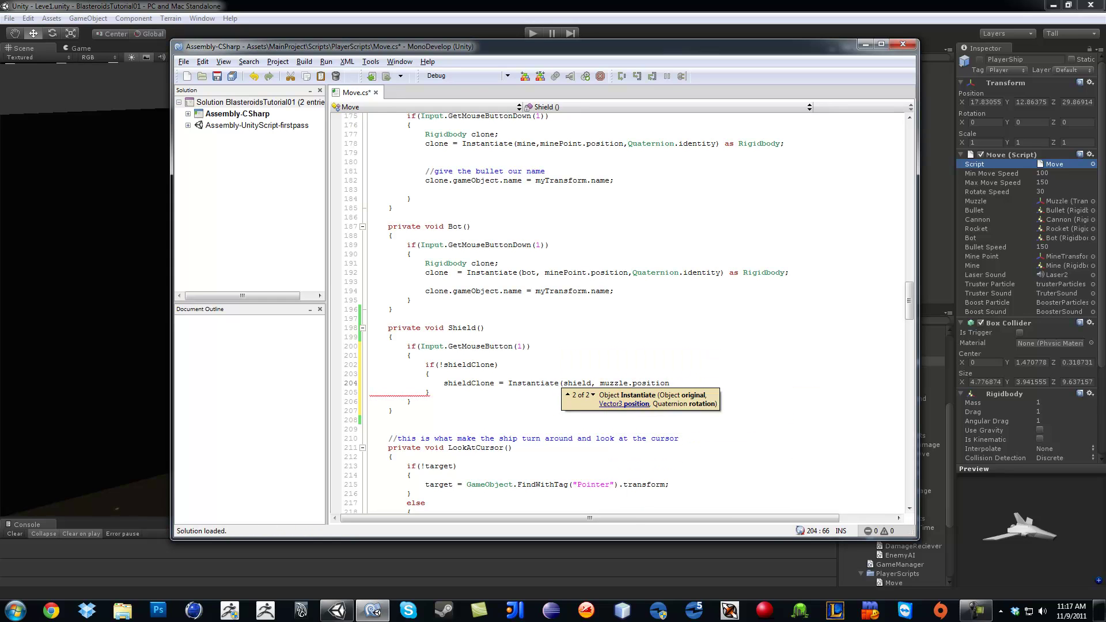
text(, m)
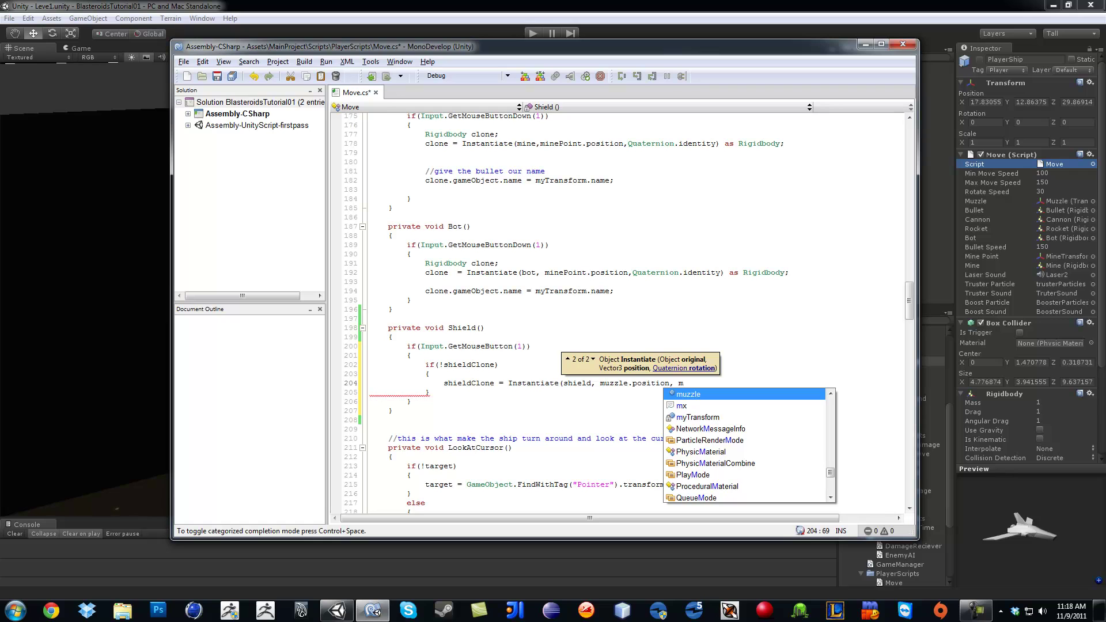
Change the arguments to Instantiate(shield, myTransform.position, myTransform.rotation) as GameObject
key(BackSpace)
key(BackSpace)
key(BackSpace)
key(BackSpace)
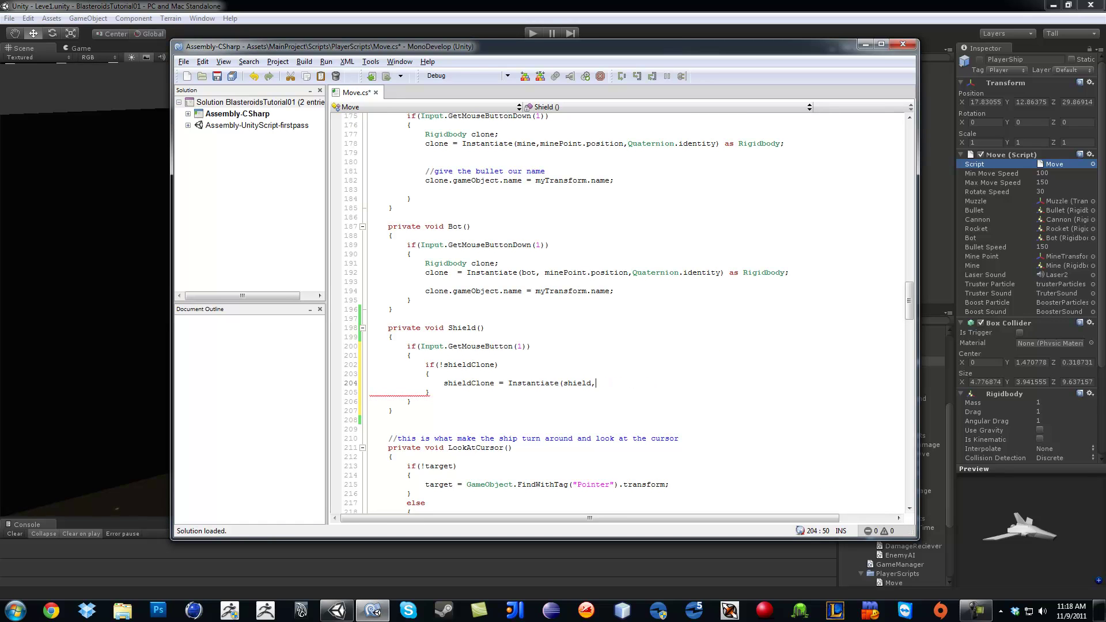
text(myT)
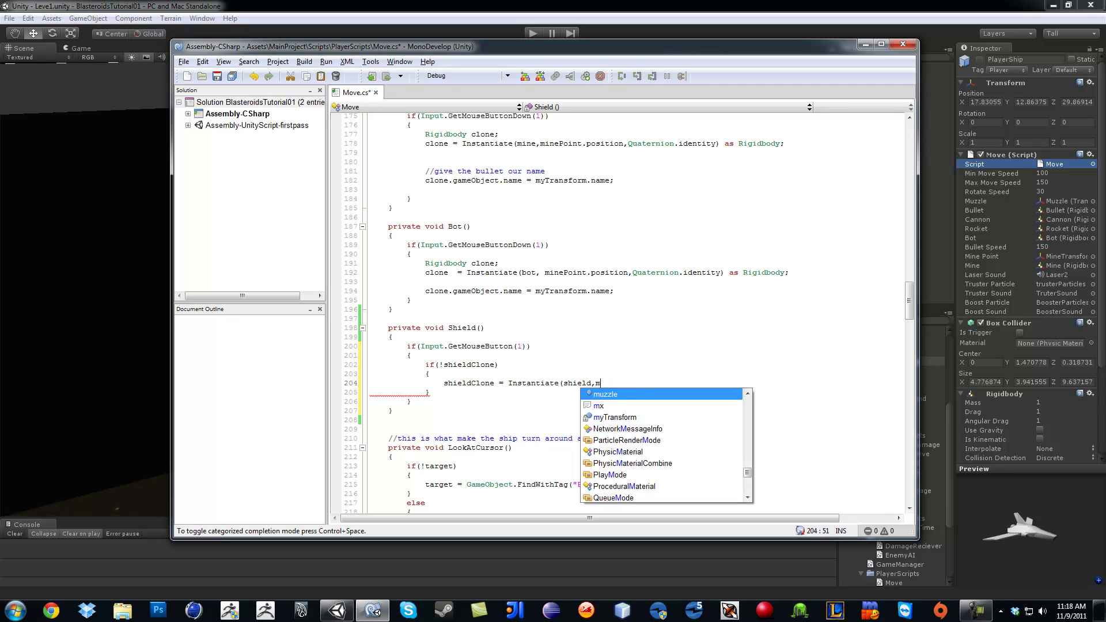
key(Tab)
text(.po)
key(Tab)
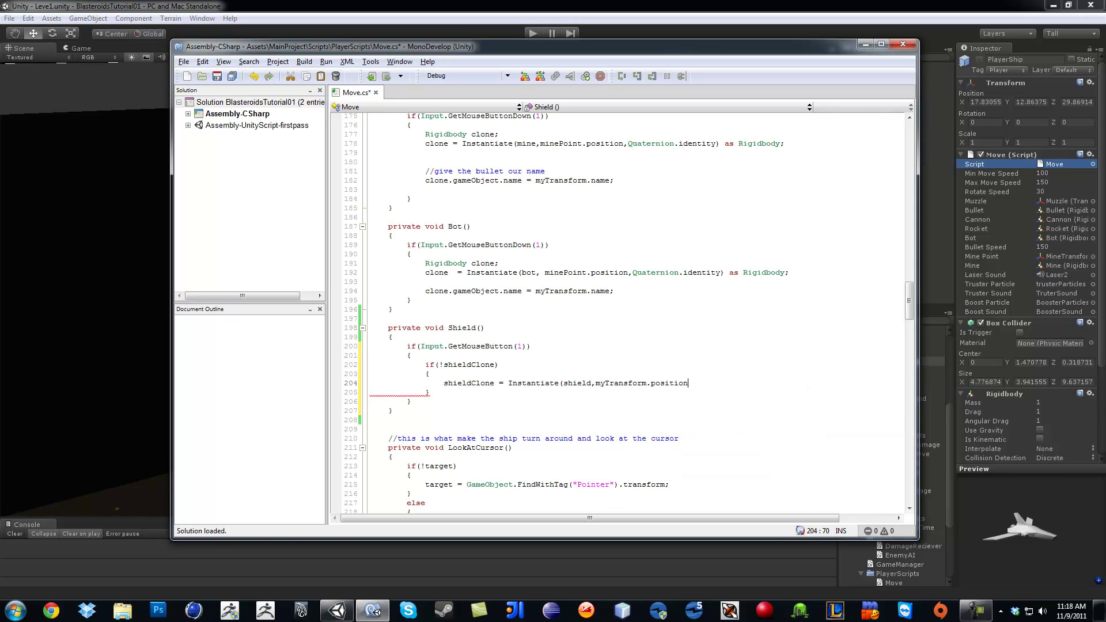
text(,)
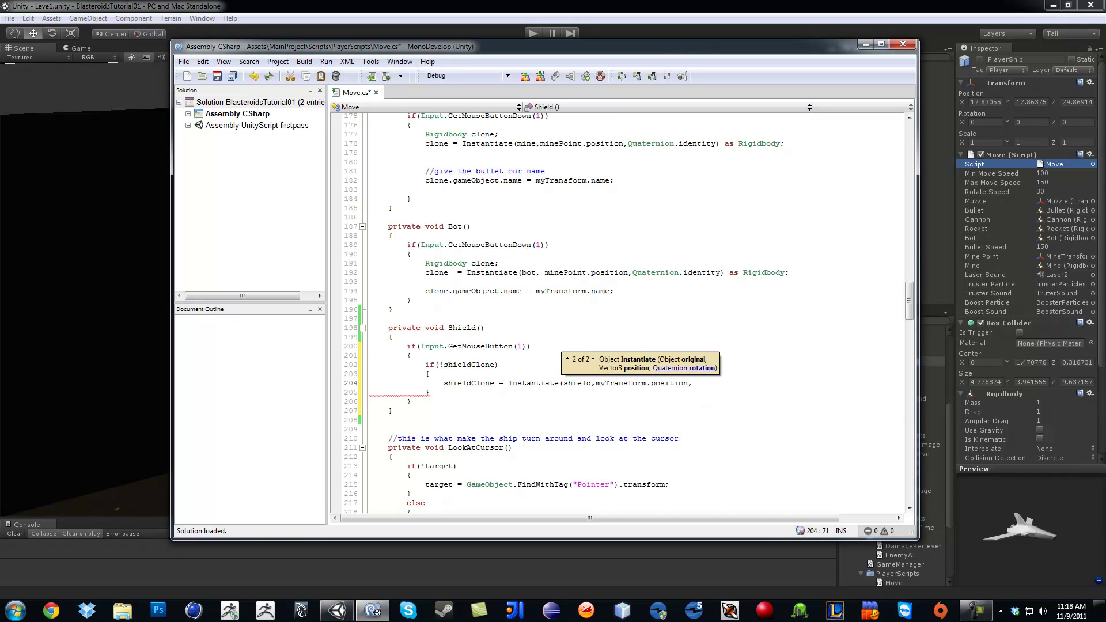
text(myT)
key(Tab)
text(.)
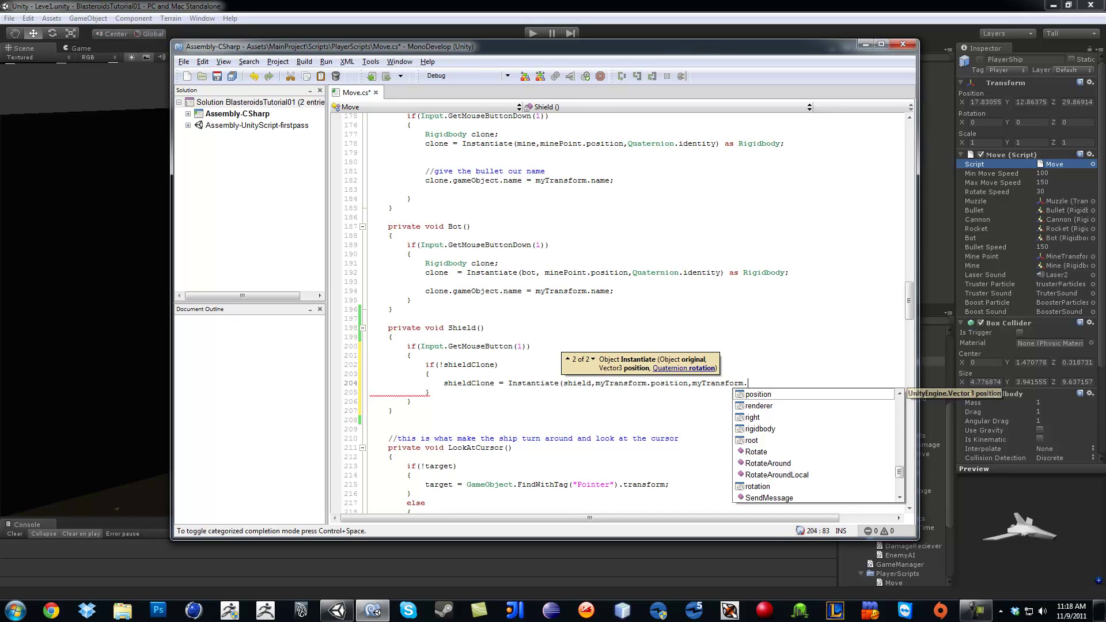
text(ro)
key(Down)
key(Down)
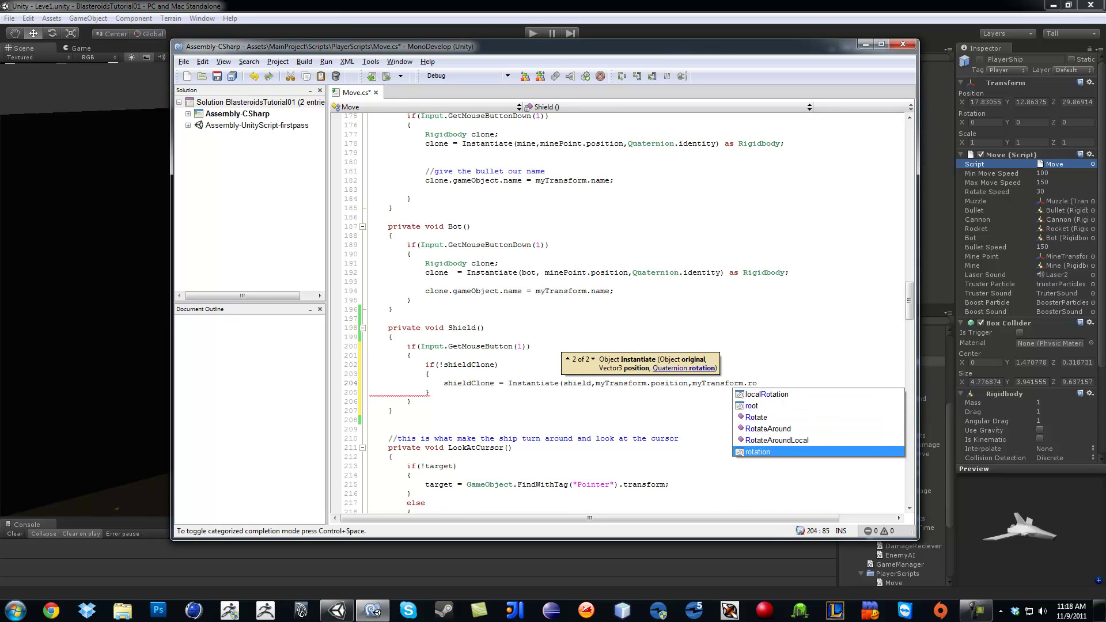
key(Down)
key(Down)
key(Tab)
text() )
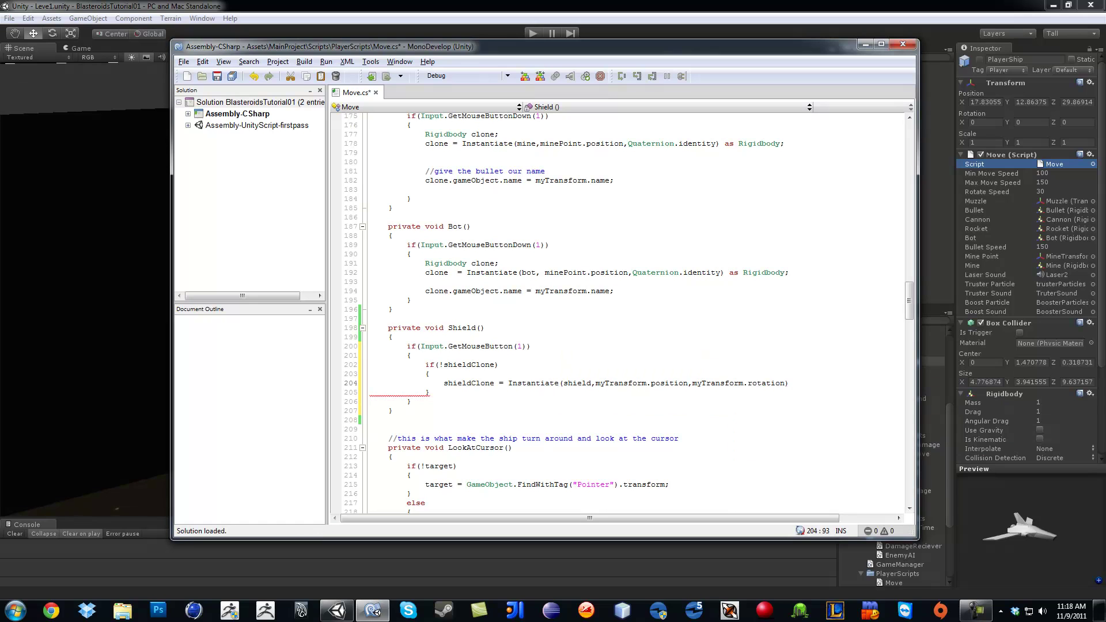
text(as Ga)
key(Tab)
Add an empty else block after the inner shieldClone check
key(Down)
key(End)
key(Return)
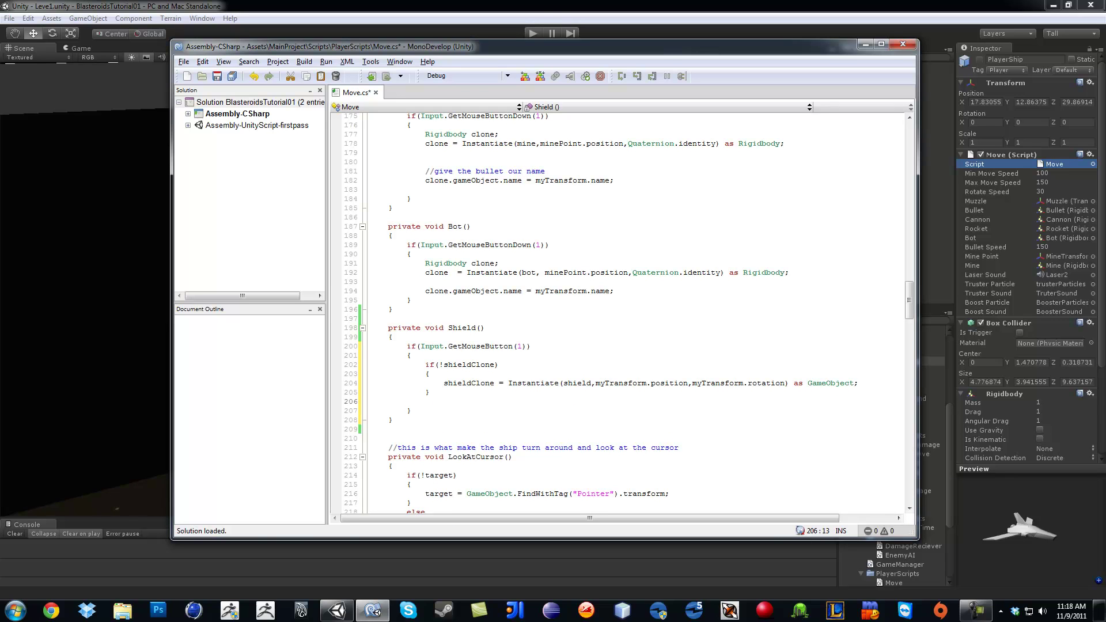
text(else)
key(Return)
text({)
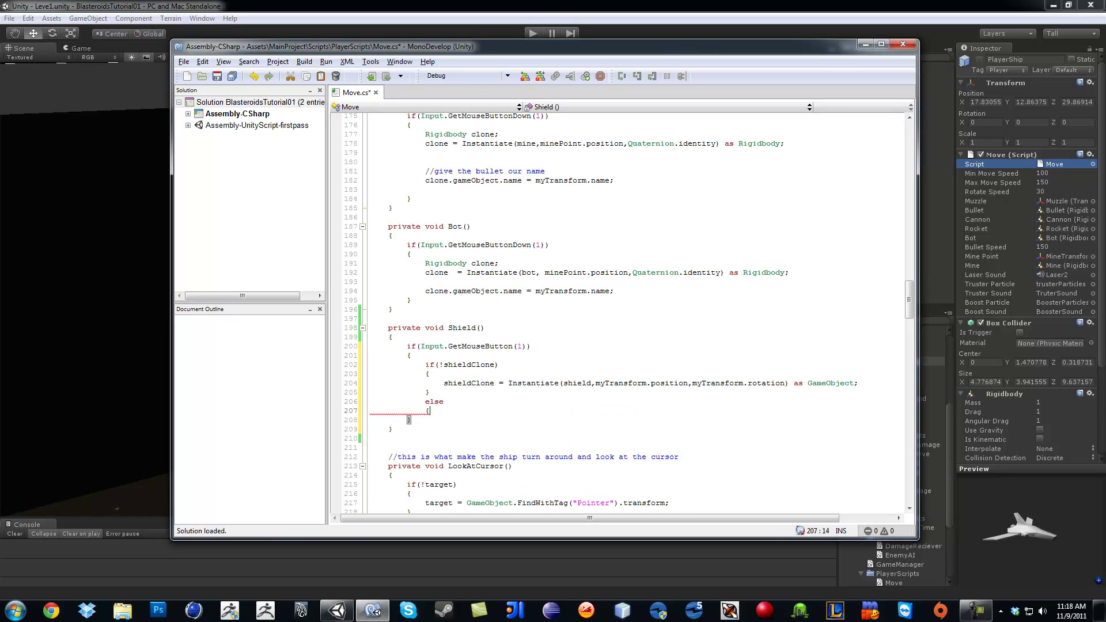
key(Return)
text(})
key(Up)
key(End)
key(Return)
text(shi)
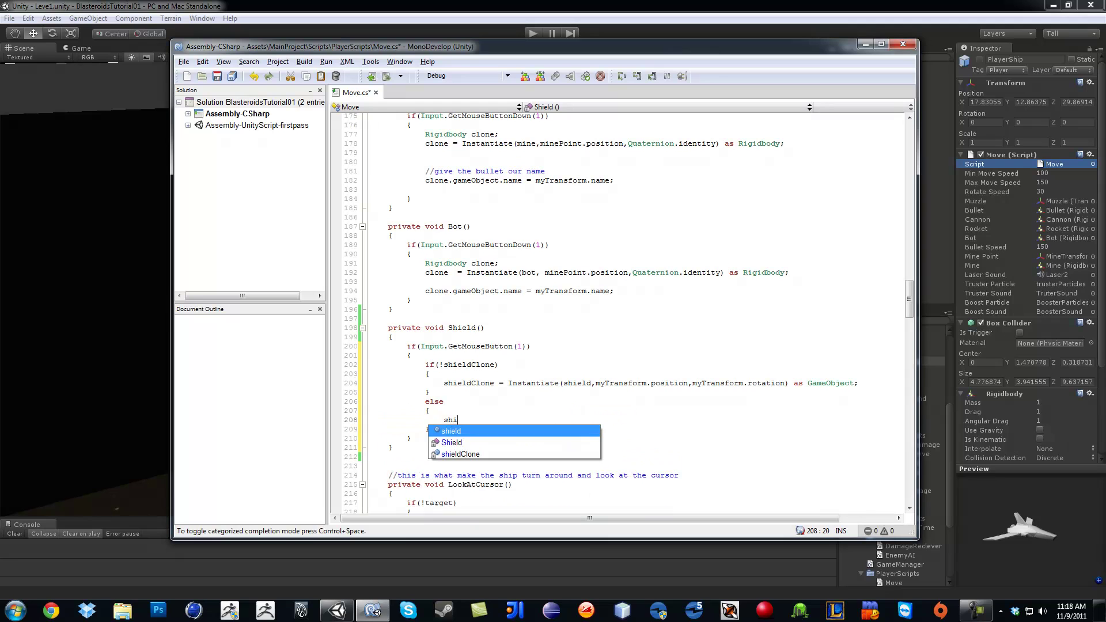
Inside the else, write shieldClone.transform.parent = myTransform
key(Down)
key(Down)
key(Tab)
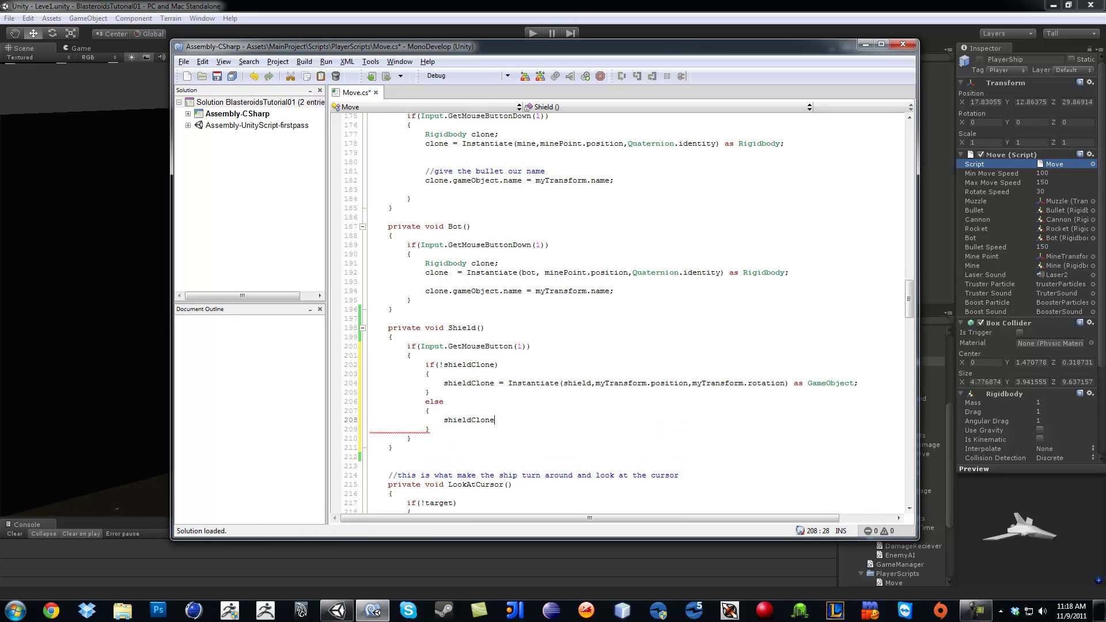
text(.transform.par)
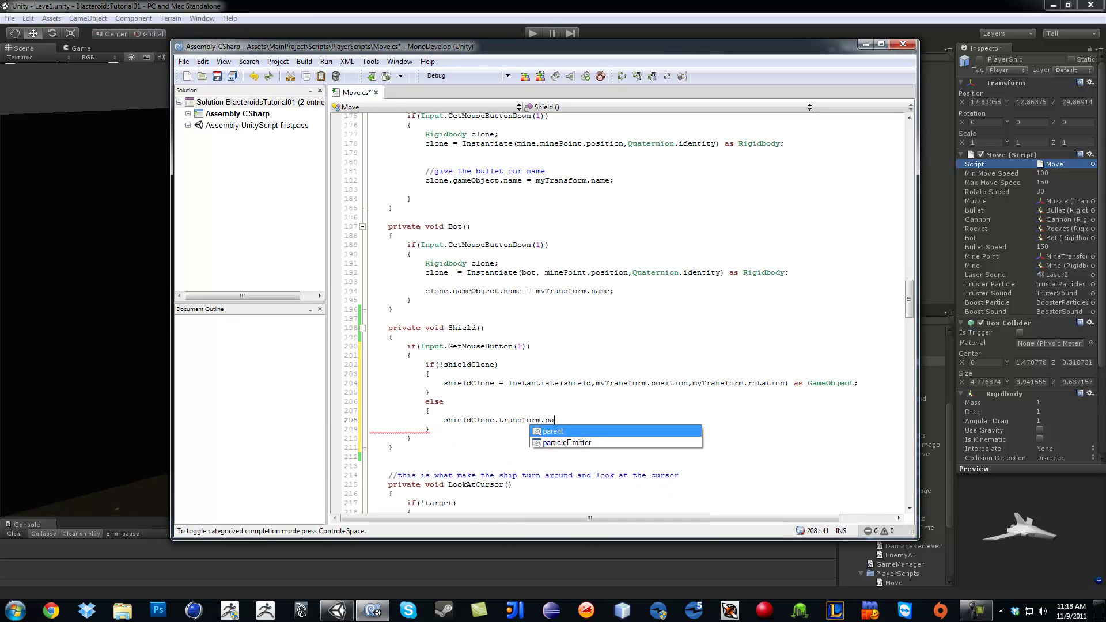
key(Tab)
text(m)
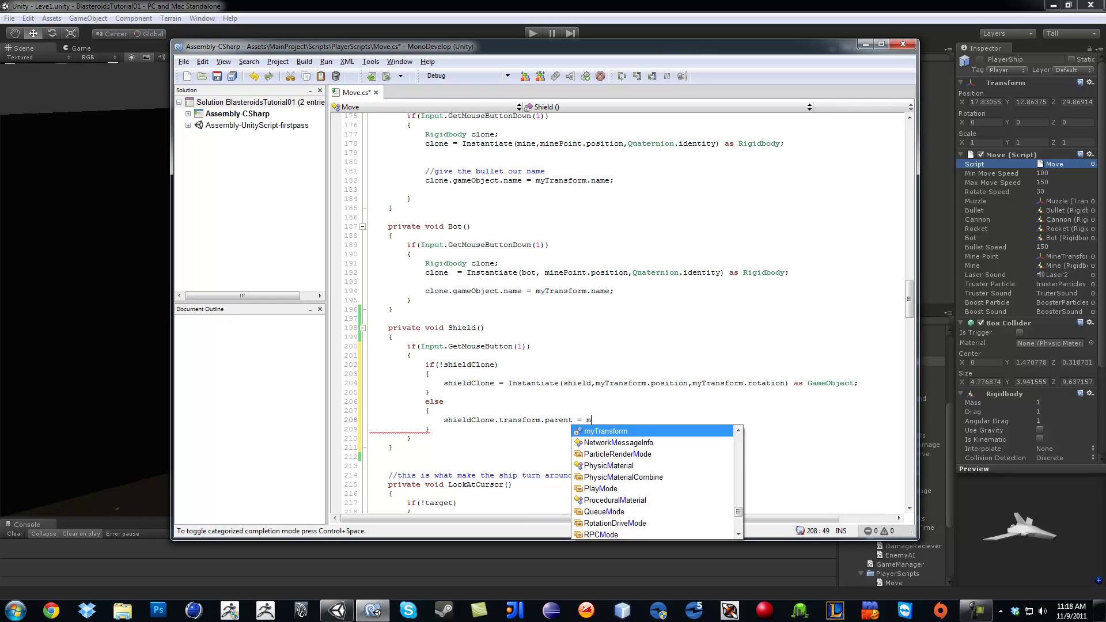
text(yT)
key(Tab)
text(.)
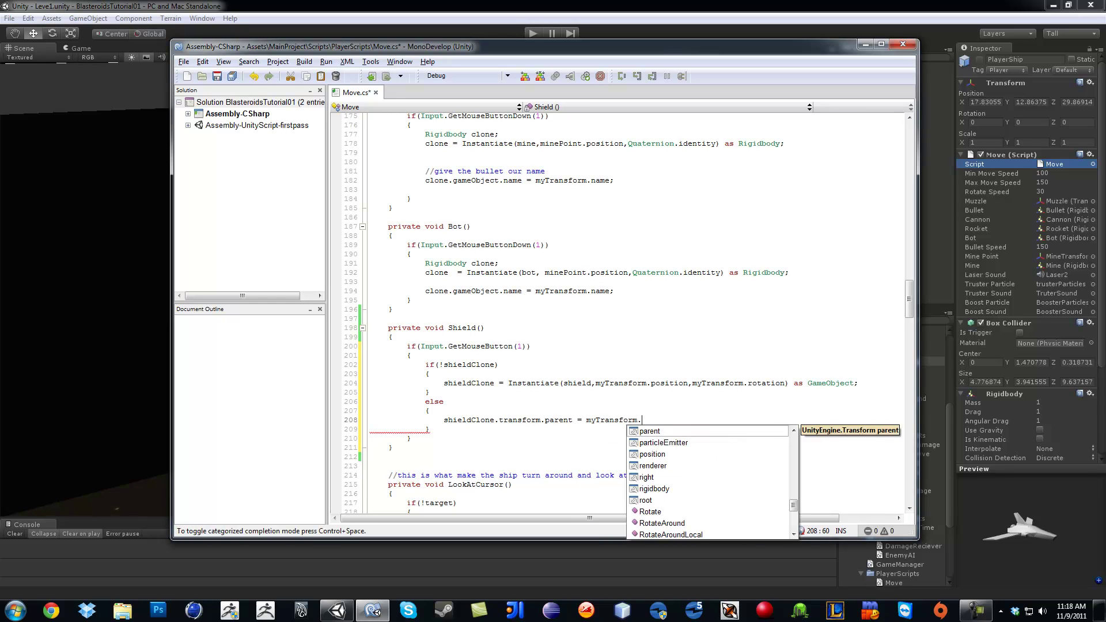
key(BackSpace)
text(;)
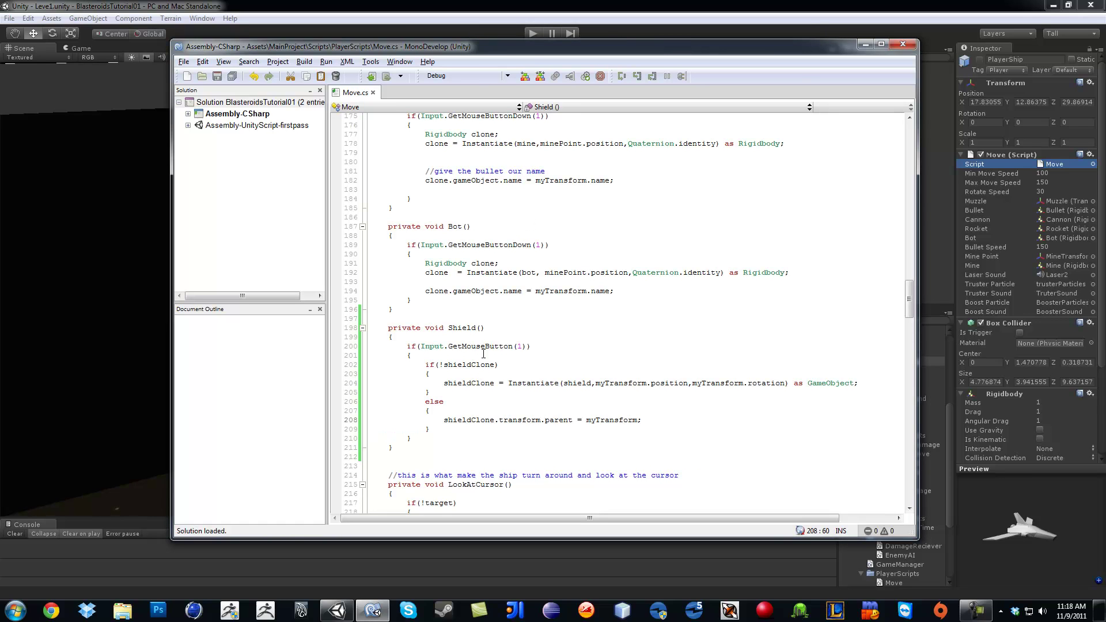
After the mouse-button block, add an outer else calling Destroy(shieldClone)
click(415, 440)
key(Return)
text(else)
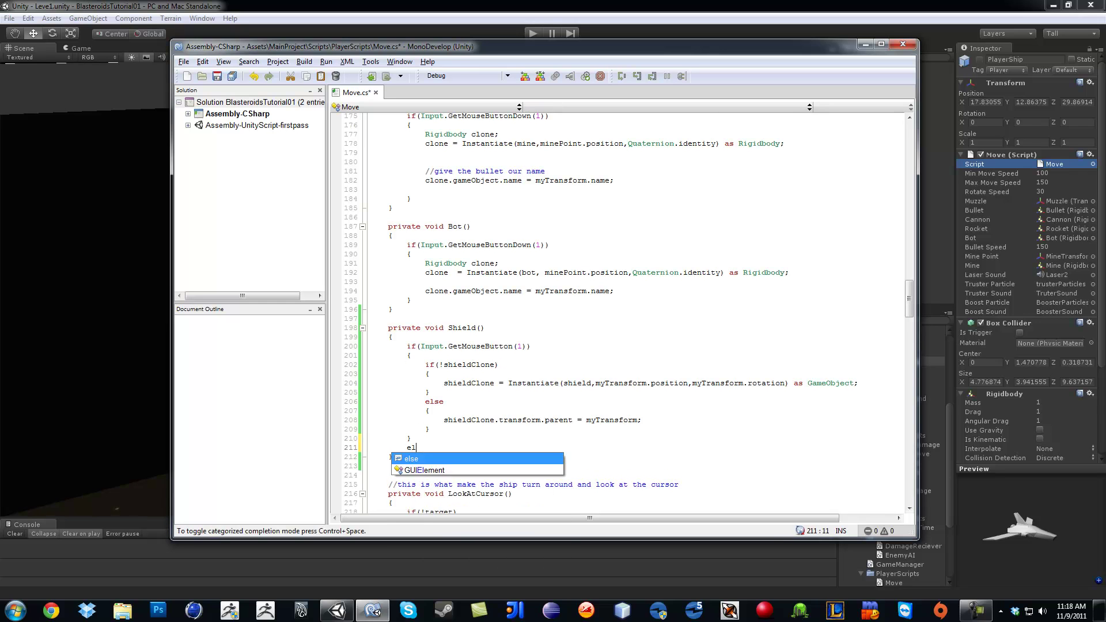
key(Return)
text({)
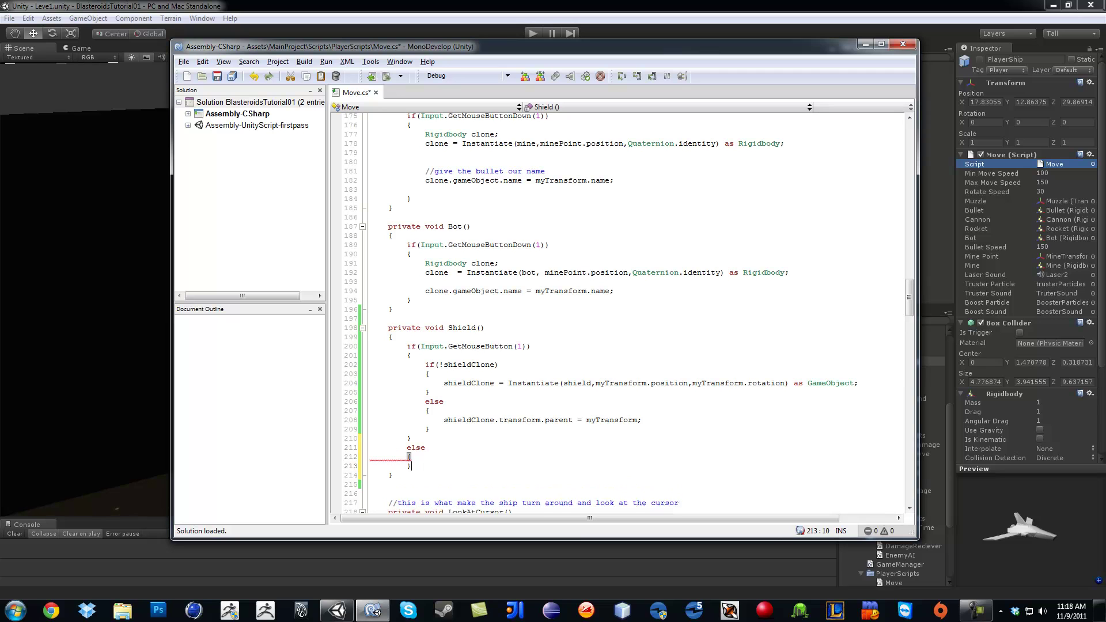
key(Return)
text(Destroy)
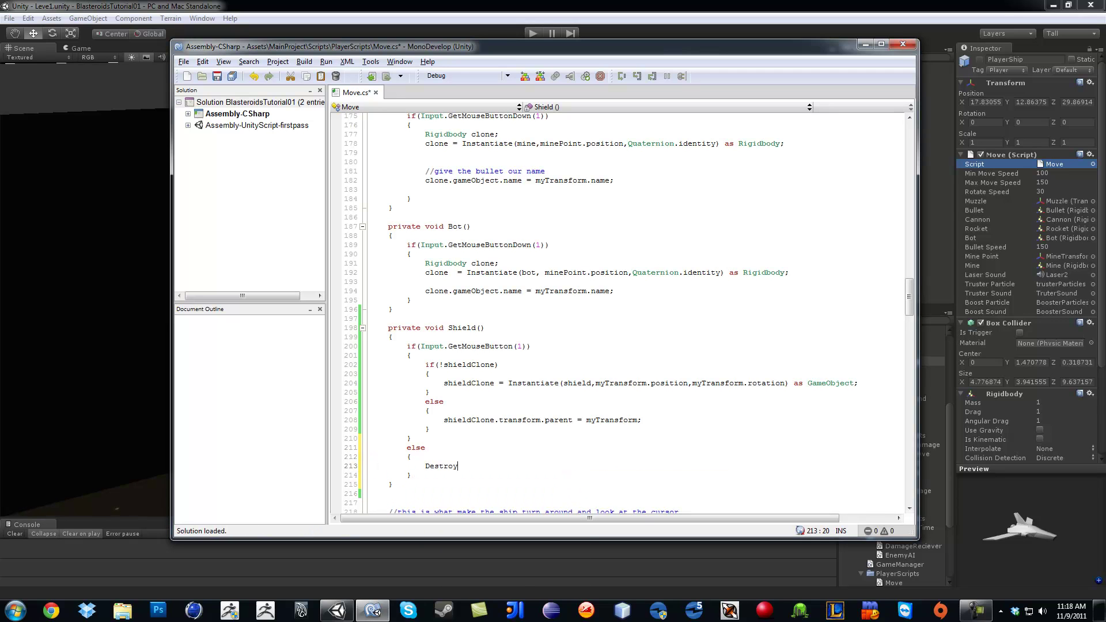
text((shi)
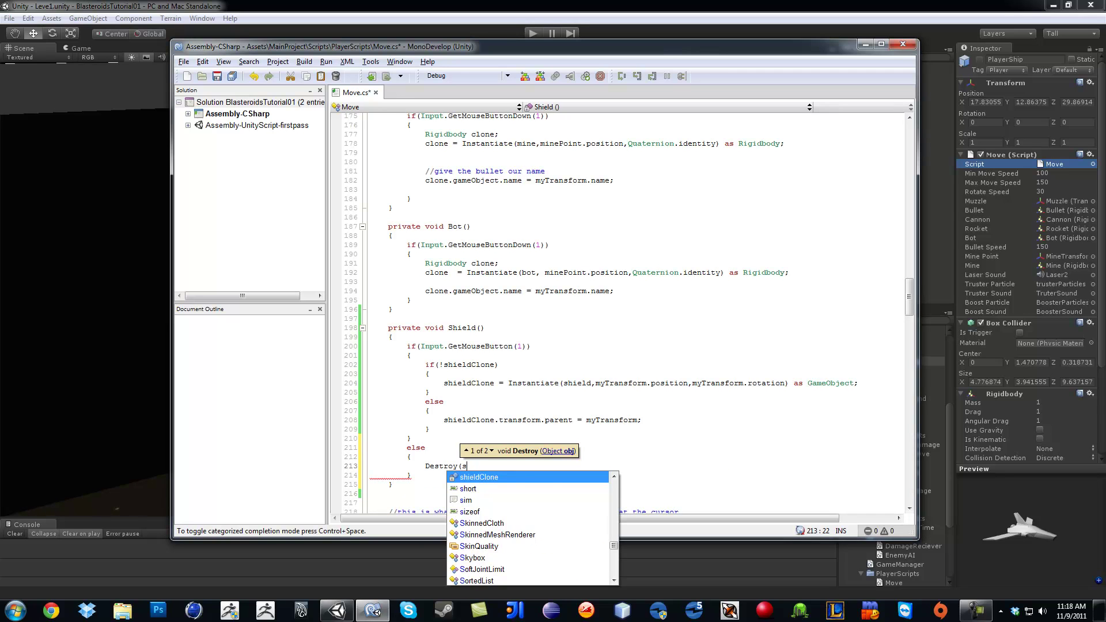
text(eldClone);)
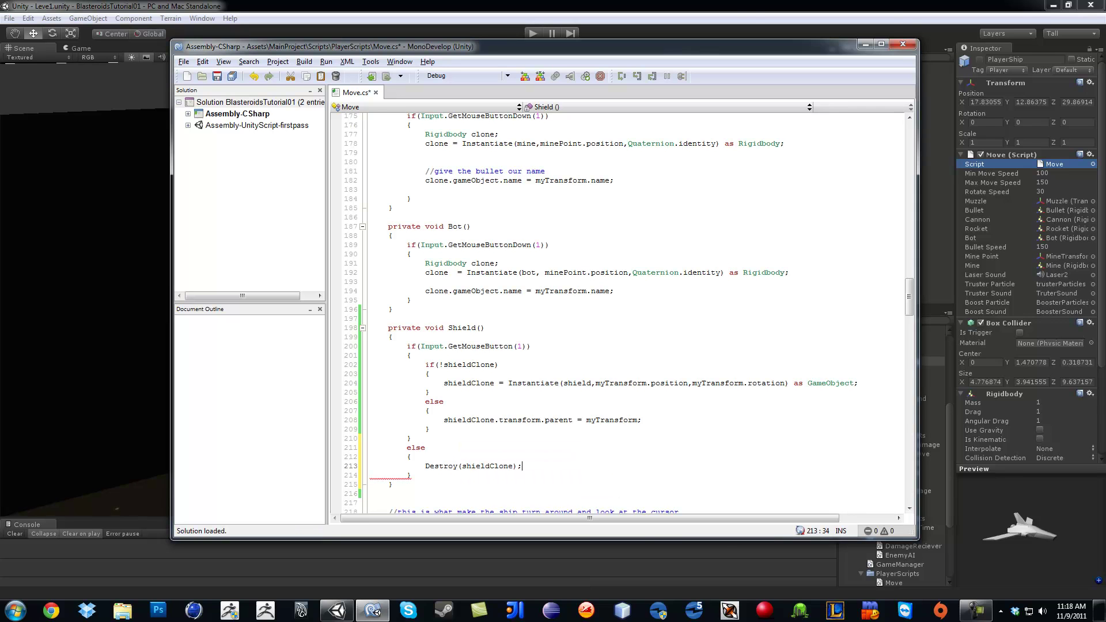
Test-play in Unity, pressing E to cycle to Shield, flying the ship, then stopping
click(778, 6)
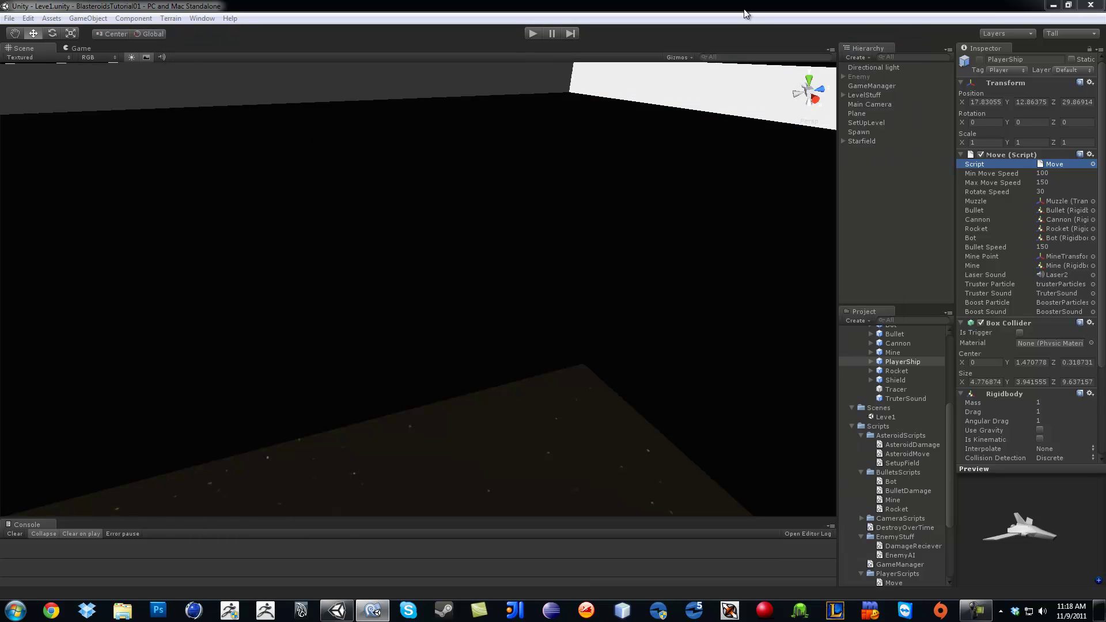
click(531, 34)
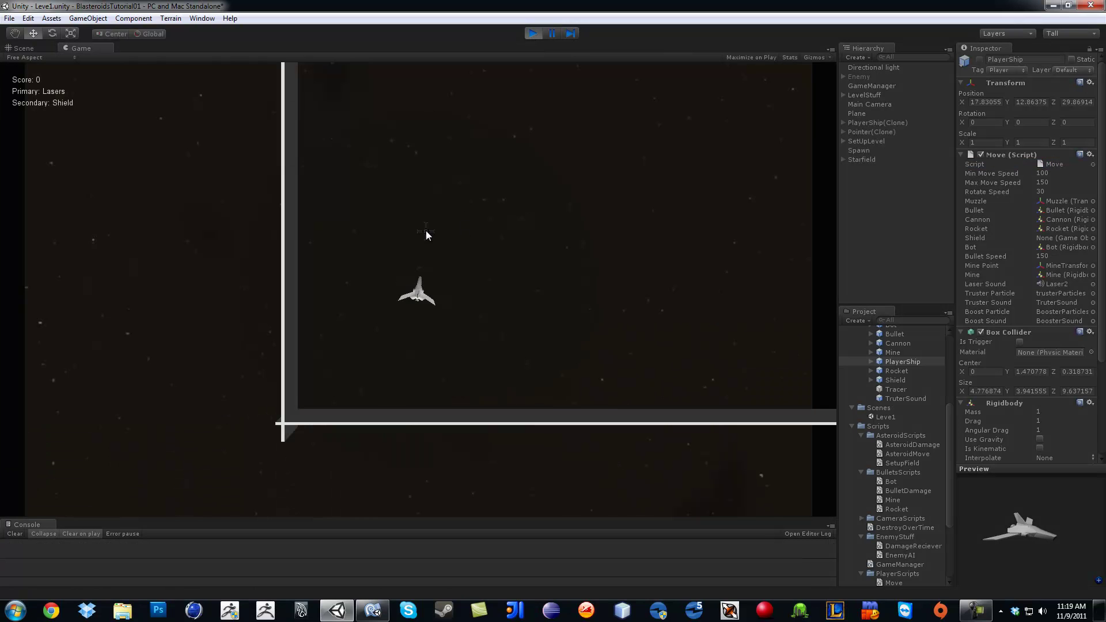
key(e)
key(e)
key(Left)
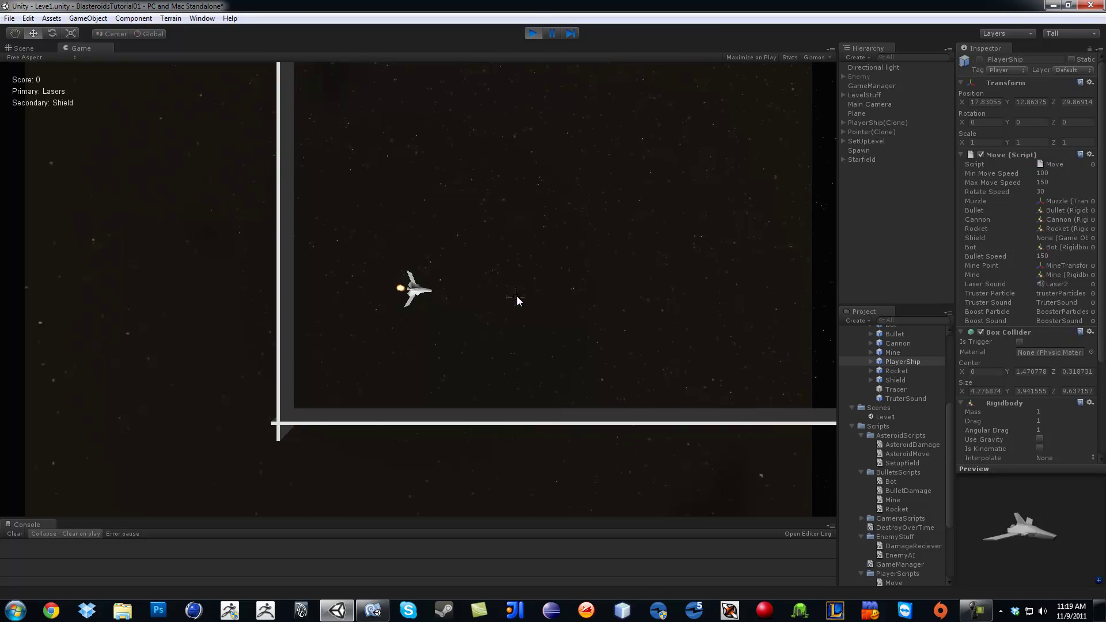
key(Up)
key(Right)
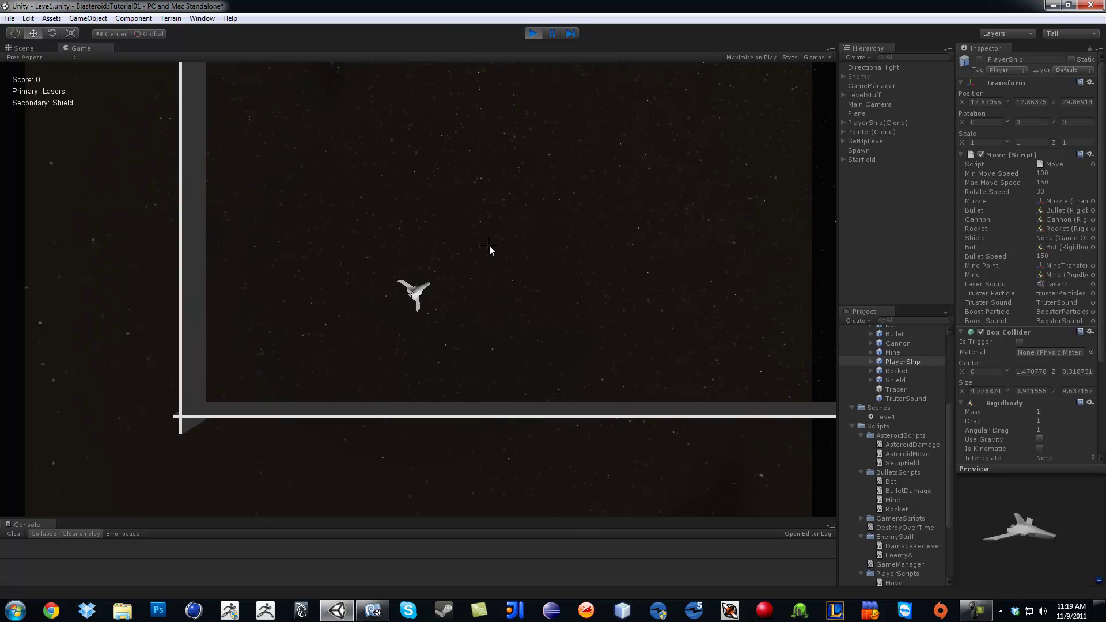
click(533, 34)
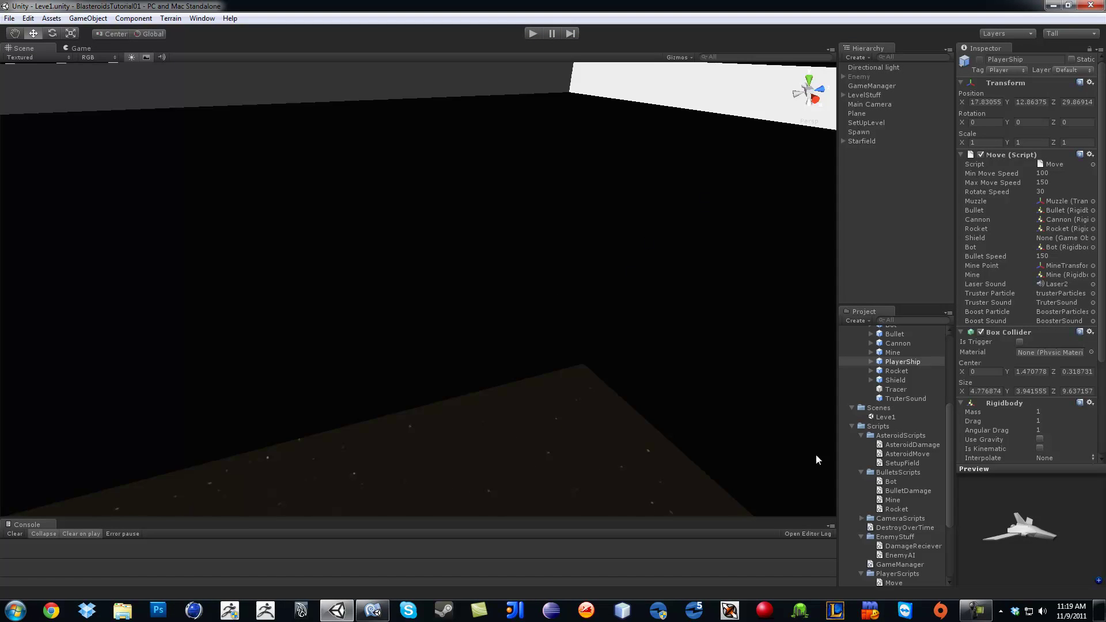
Drag the Shield prefab into PlayerShip's Move script Shield slot and start a test run
click(895, 362)
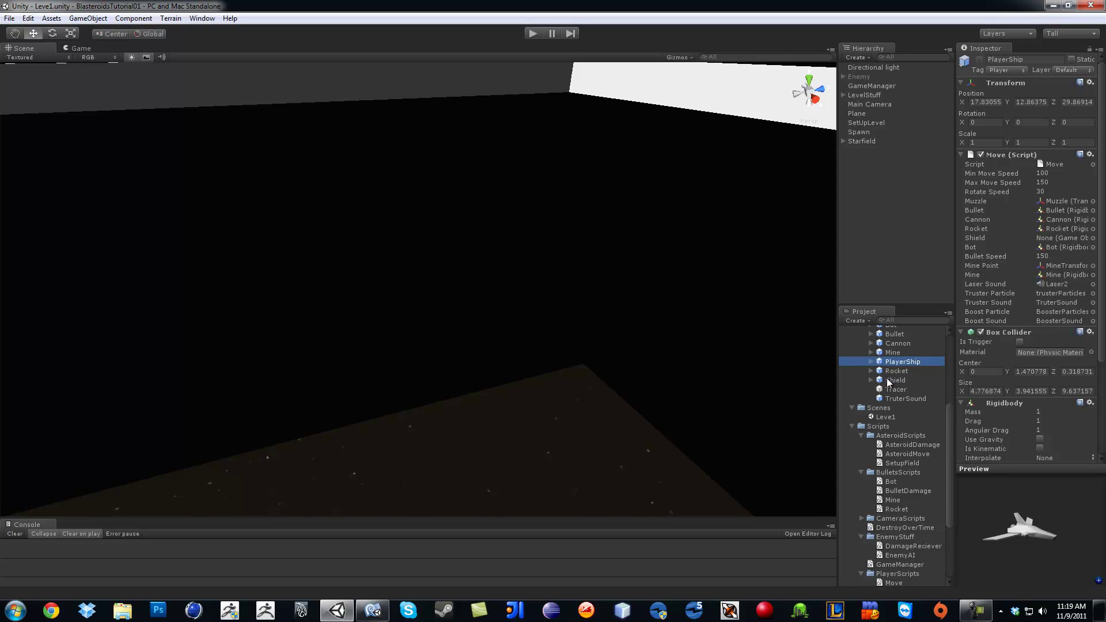
drag(895, 381, 1048, 240)
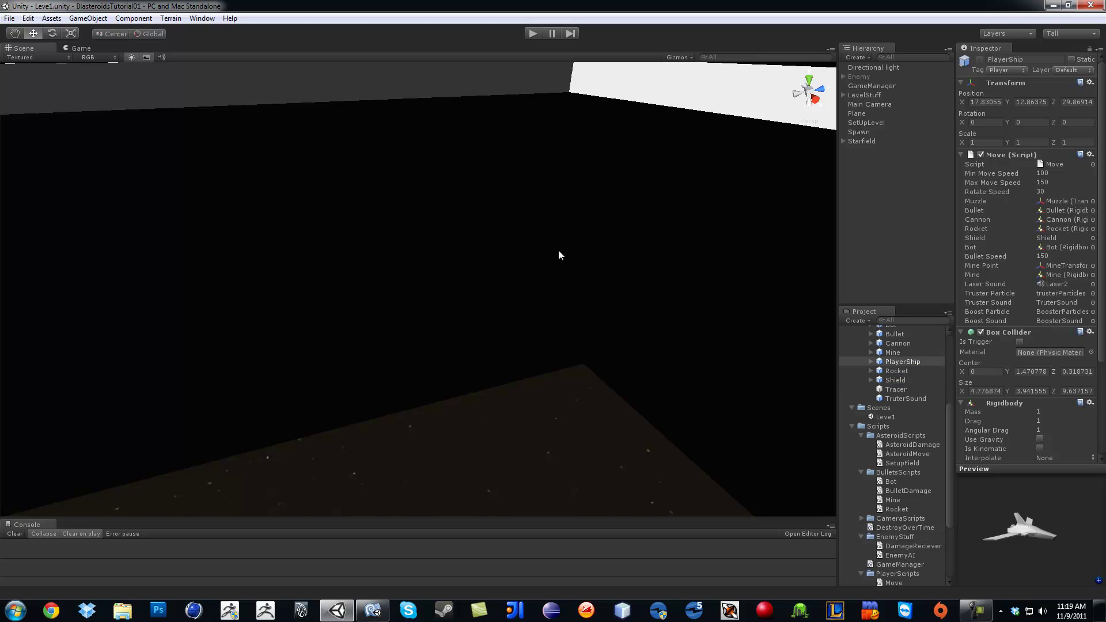
click(532, 32)
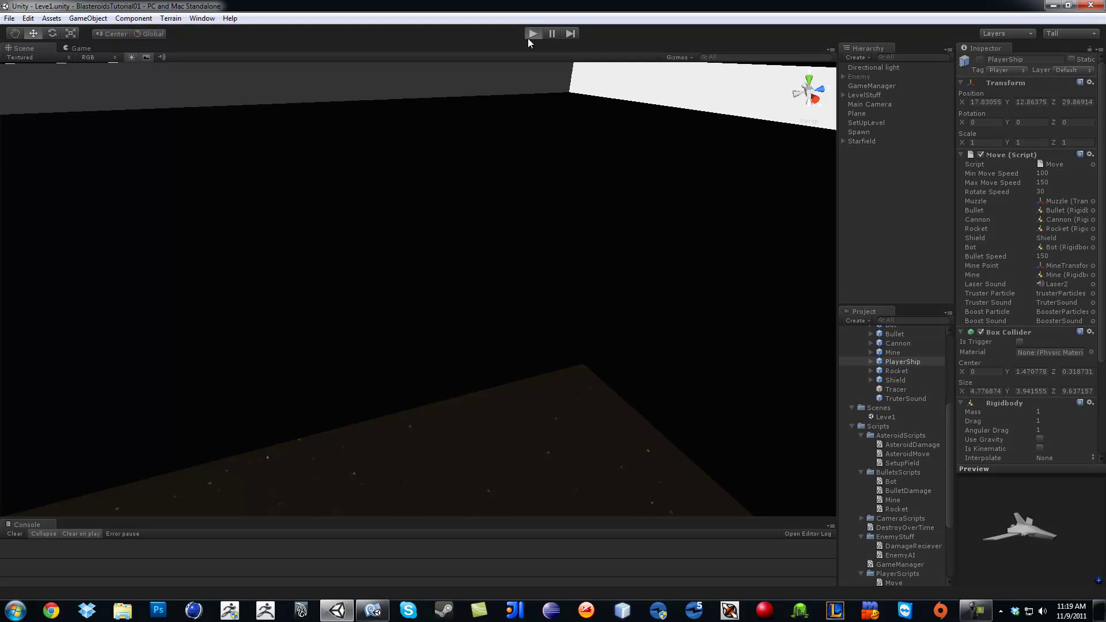
Fly the ship and expand PlayerShip(Clone) in the Hierarchy to inspect its children
key(Left)
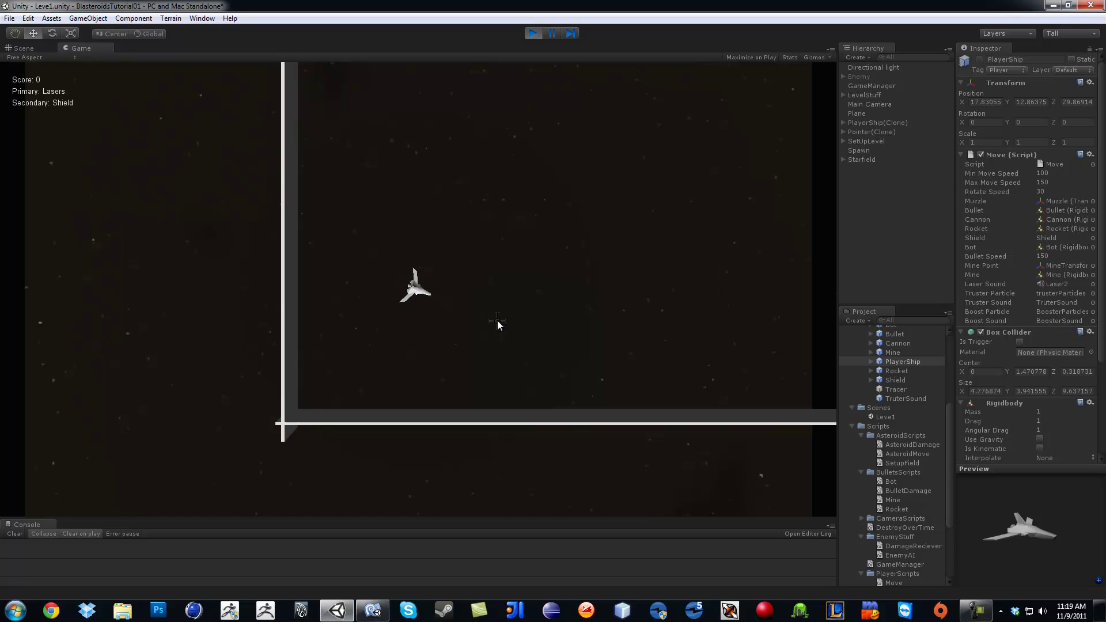
key(Up)
key(Left)
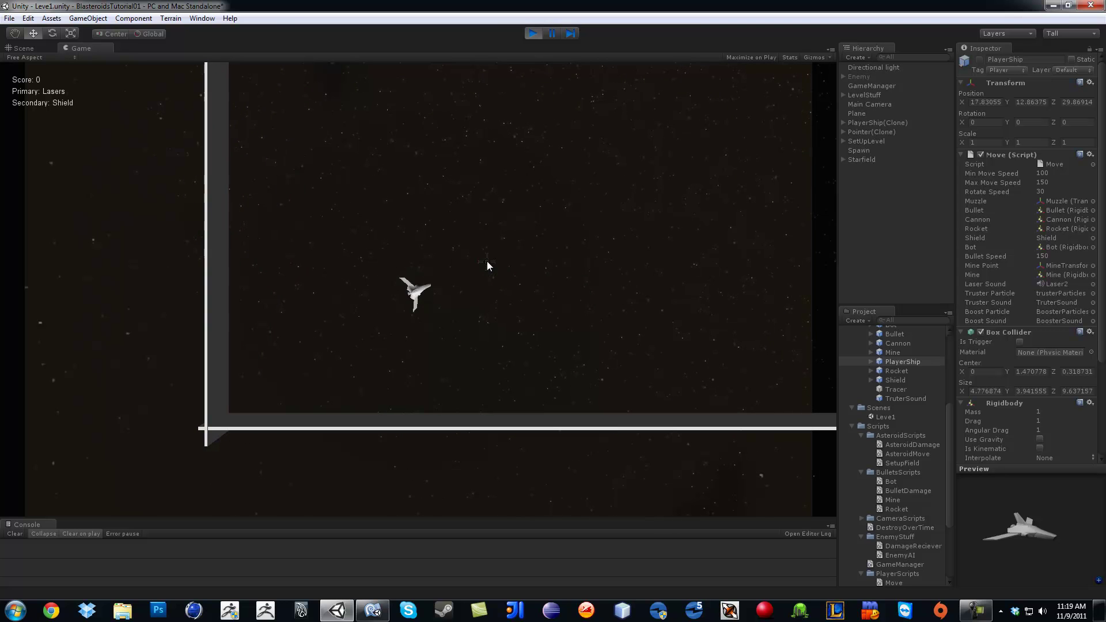
key(Left)
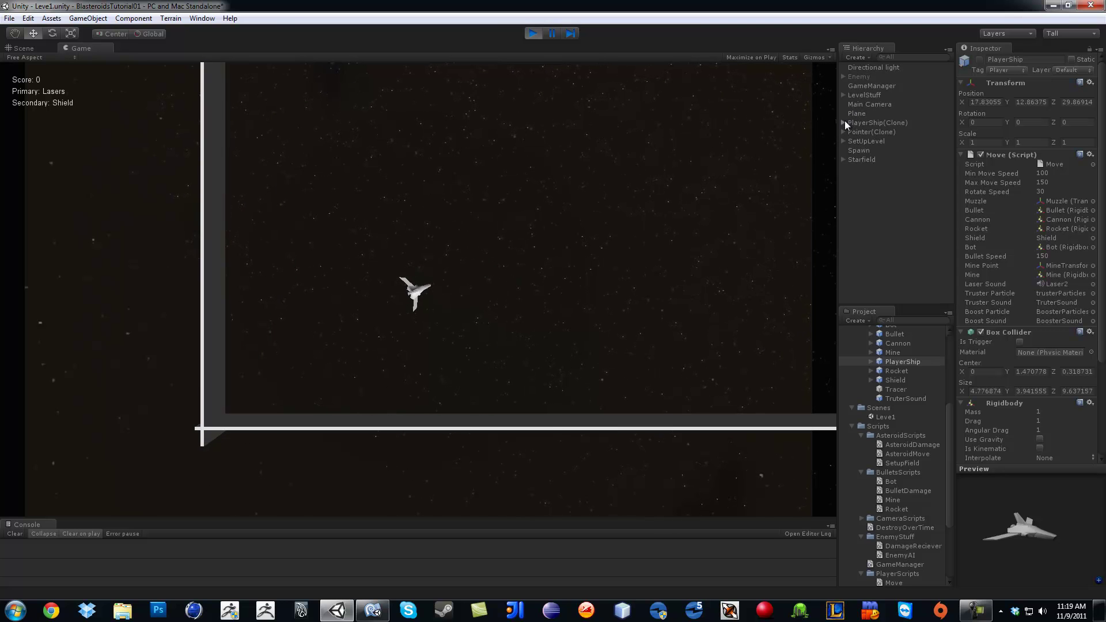
click(845, 122)
Keep flying, fire lasers, stop play, and bring MonoDevelop's Move.cs back
key(Left)
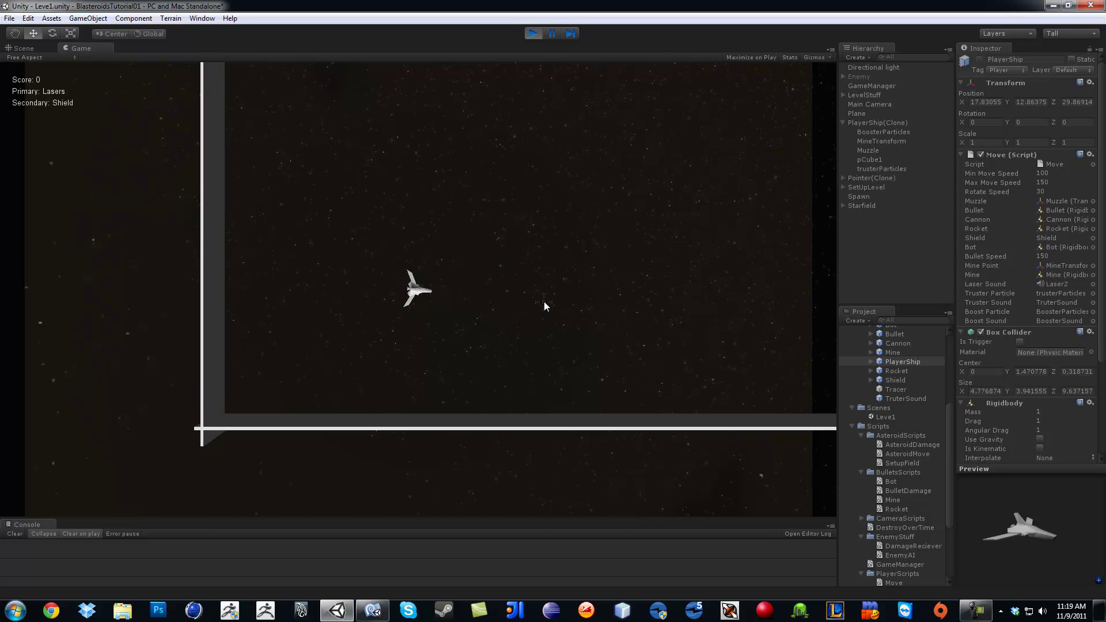
key(Up)
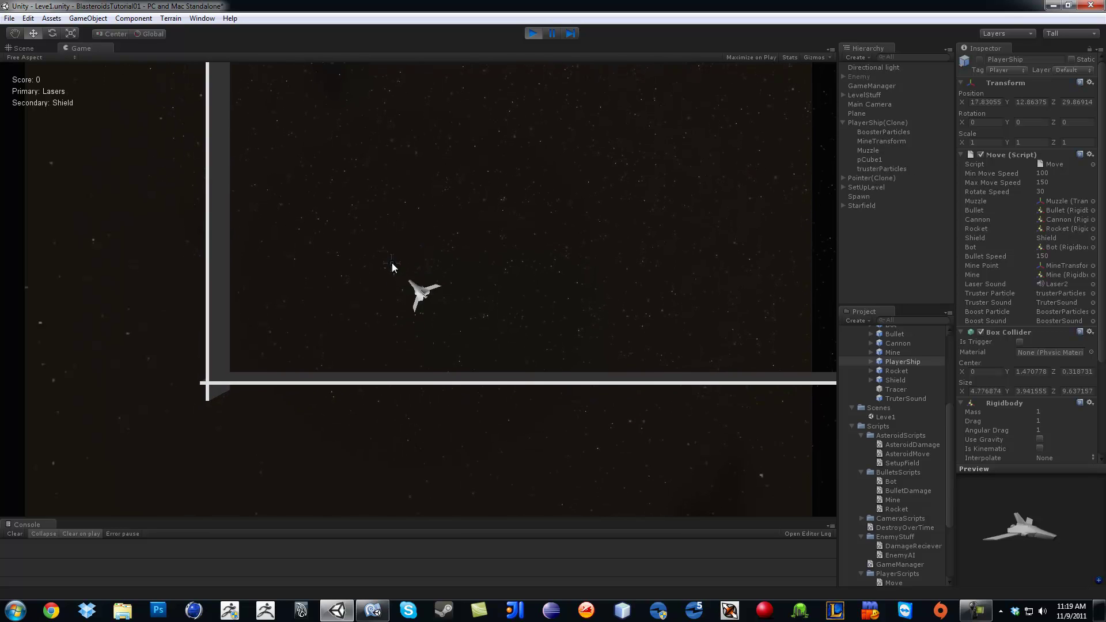
key(Up)
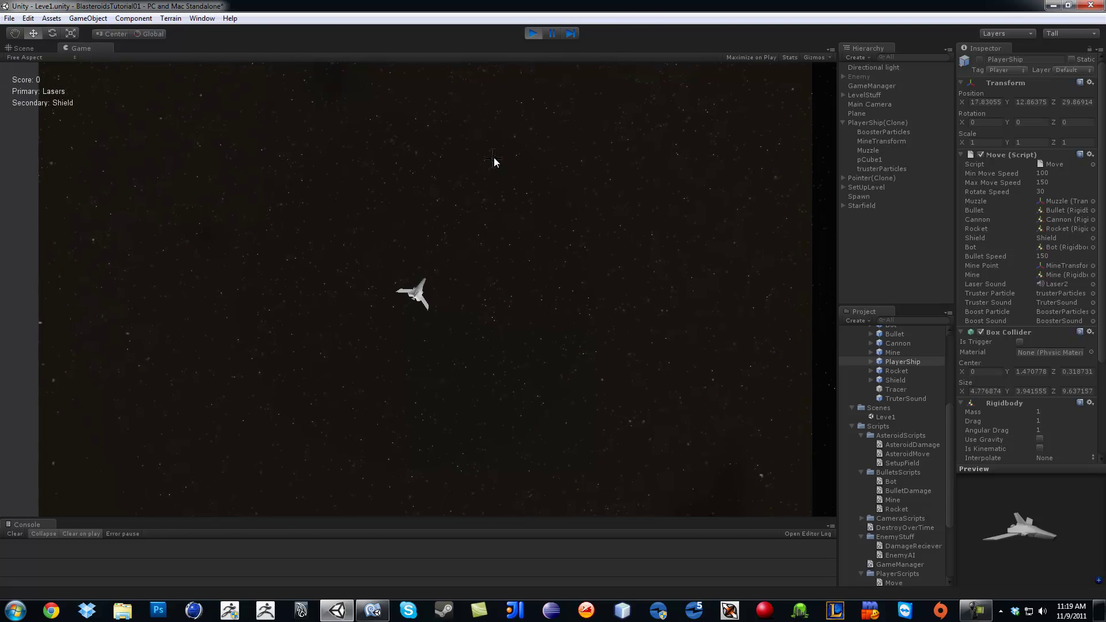
click(477, 180)
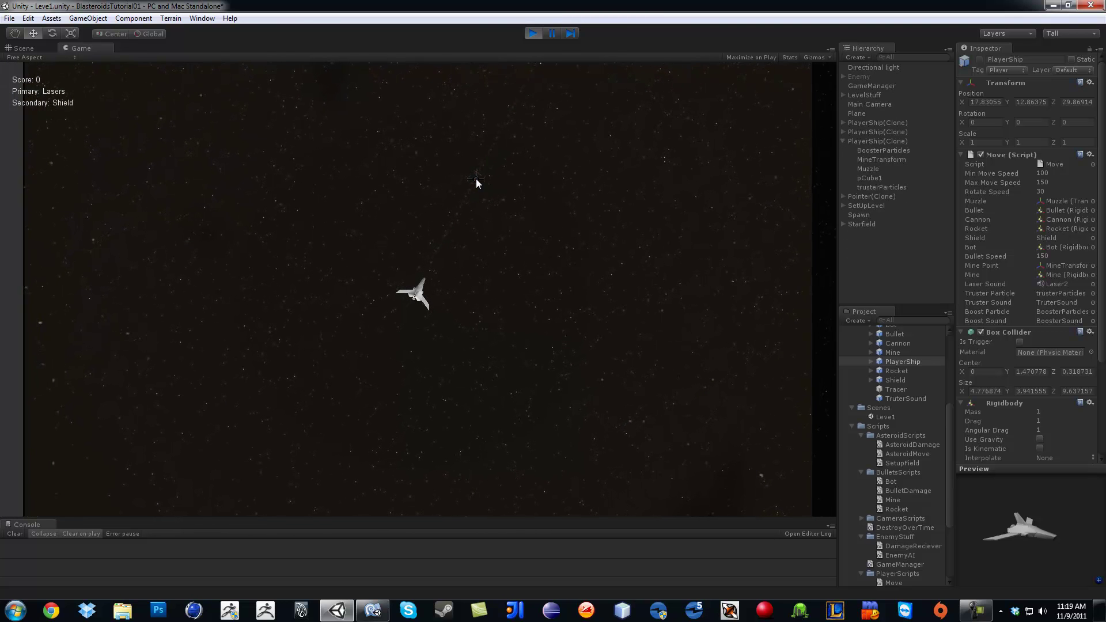
click(533, 32)
click(374, 611)
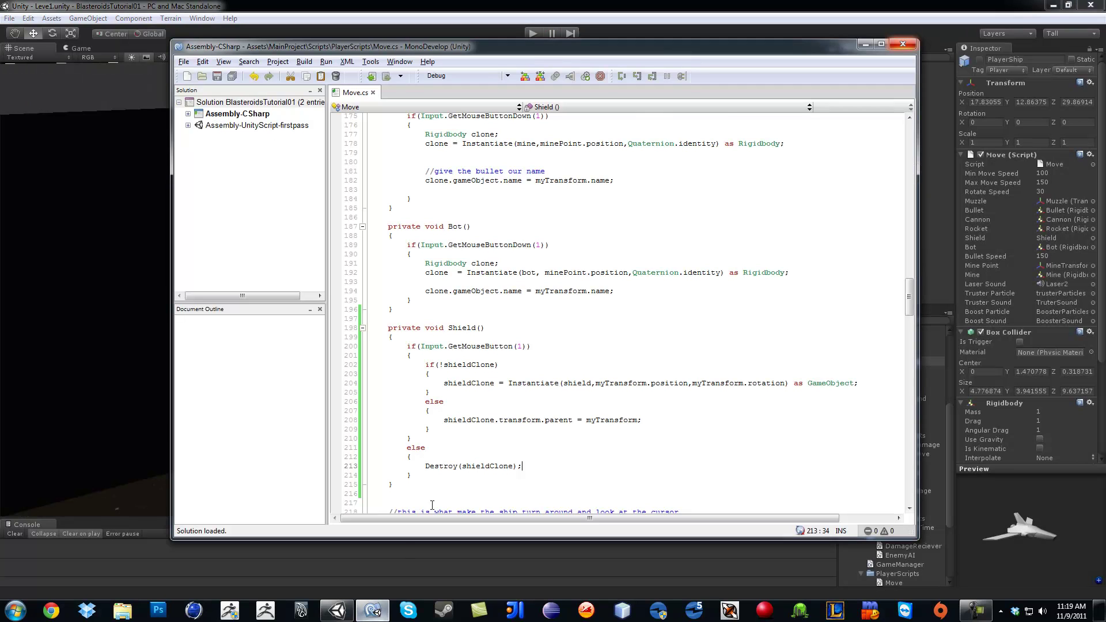
Add Shield(); under case Secondary.Shield, save Move.cs, and start a new Unity test run
double_click(467, 329)
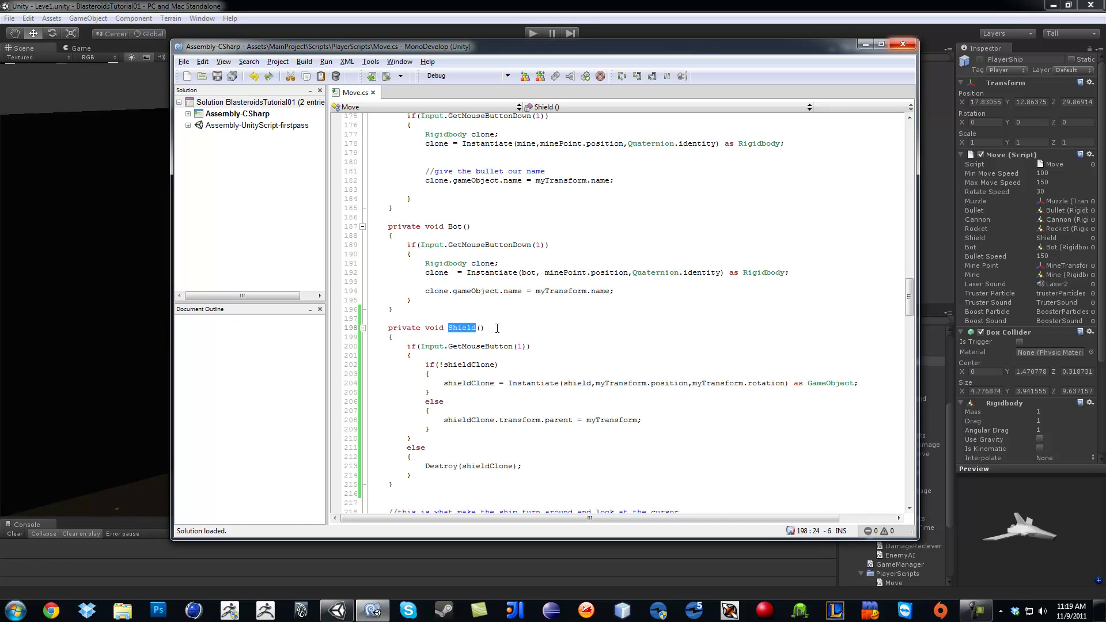
scroll(496, 327, down, 5)
scroll(498, 328, down, 5)
scroll(497, 328, down, 5)
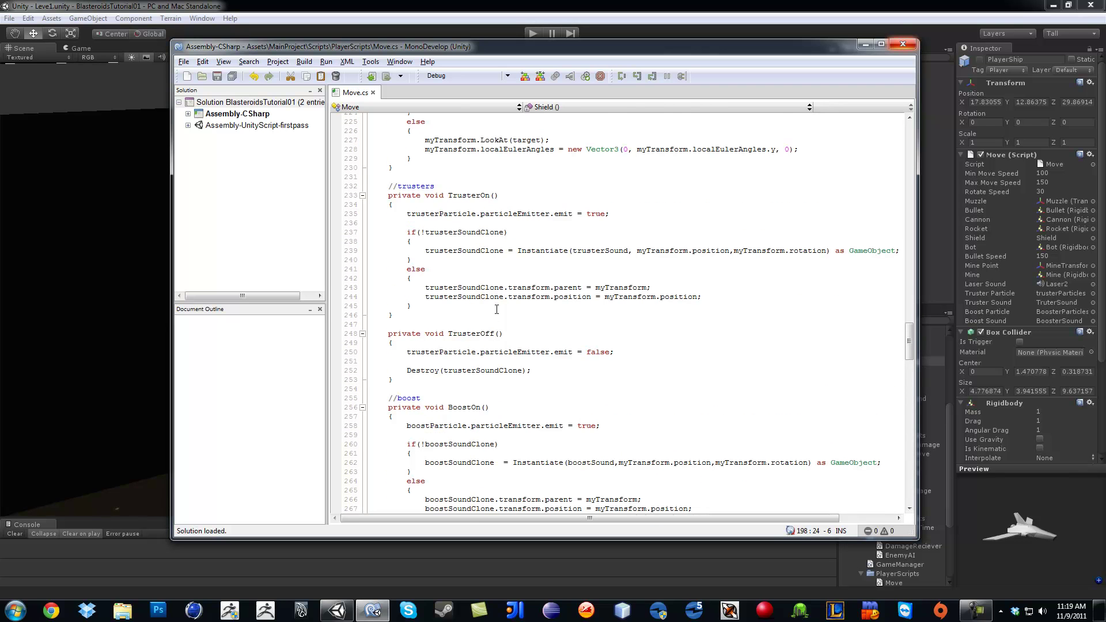
scroll(497, 311, down, 6)
scroll(497, 329, down, 6)
scroll(496, 366, down, 5)
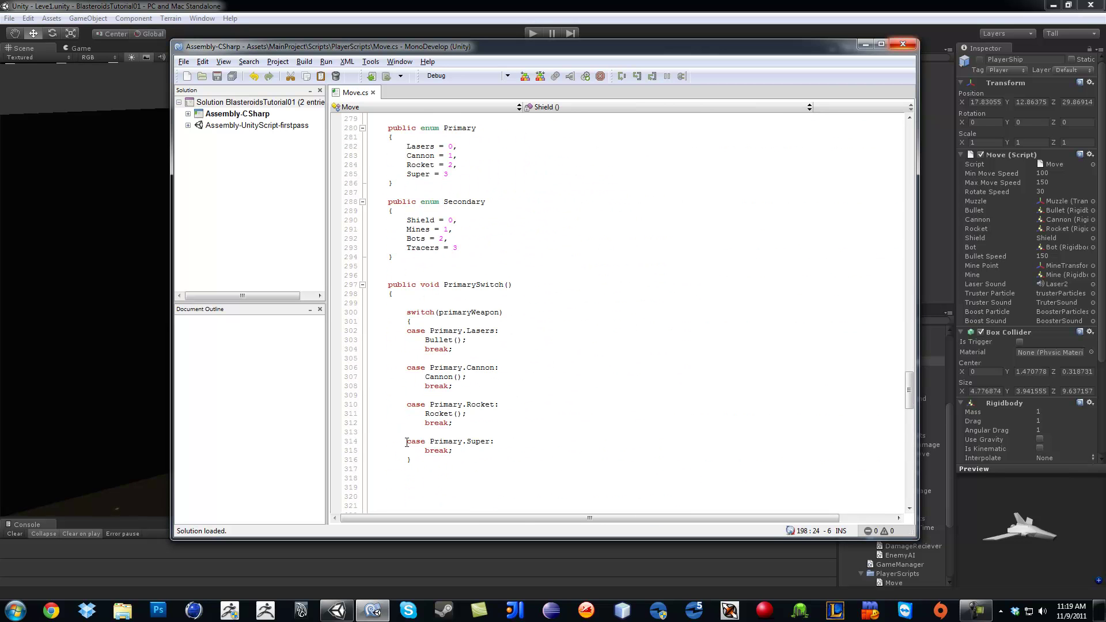
scroll(487, 340, down, 4)
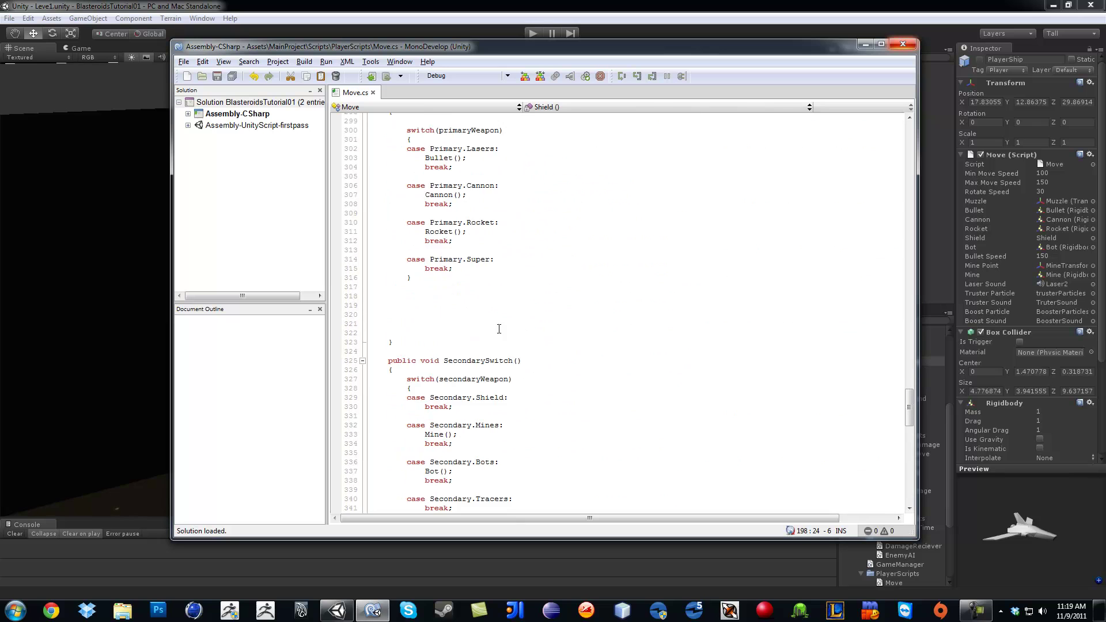
scroll(486, 340, down, 3)
click(510, 352)
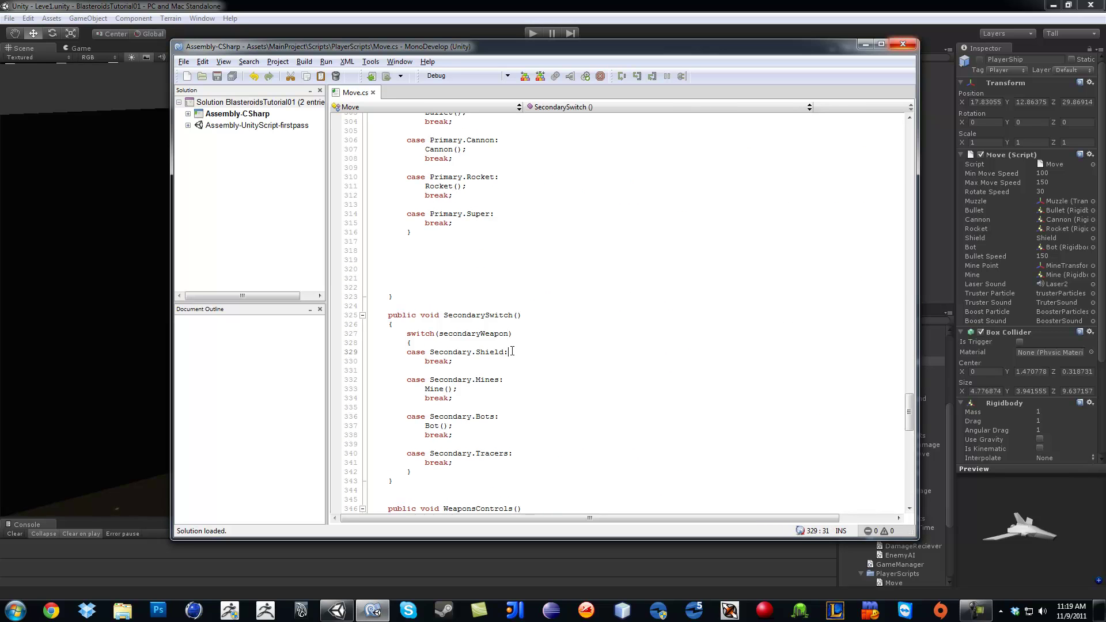
key(Return)
text(Shield)
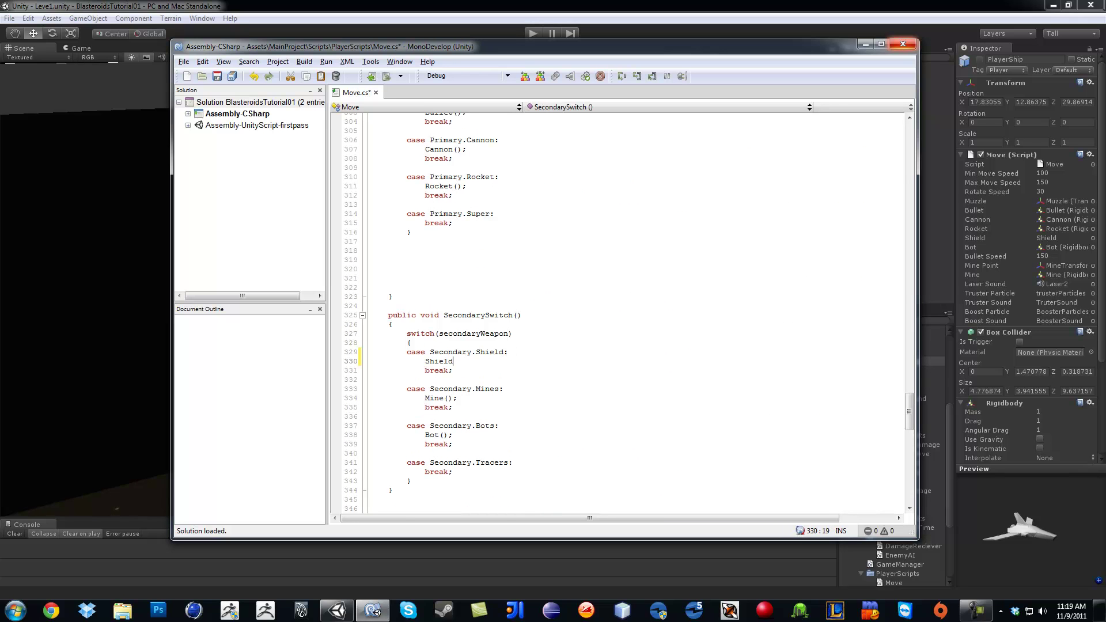
text(();)
key(ctrl+s)
click(904, 45)
click(534, 33)
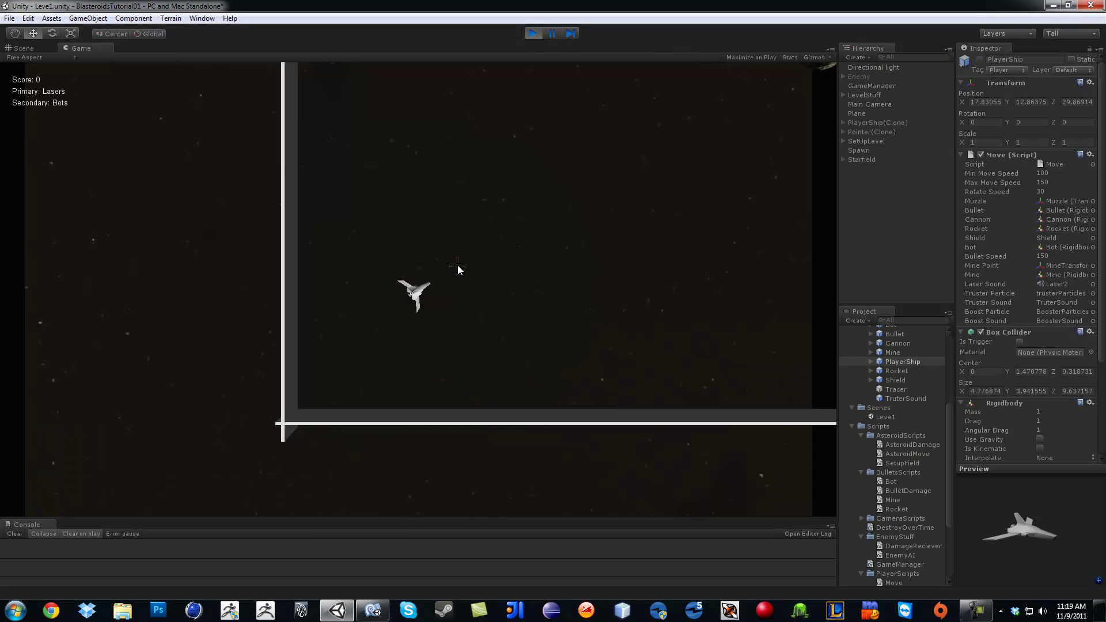
Switch the secondary weapon to Shield with Tab and fly the shielded ship using W
key(Tab)
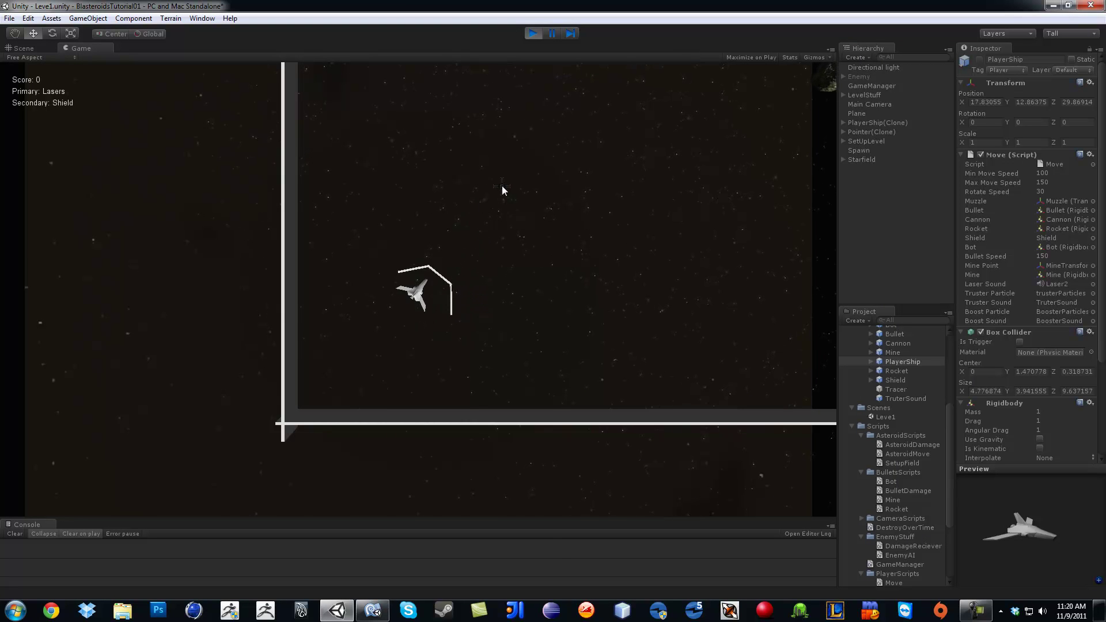
key(w)
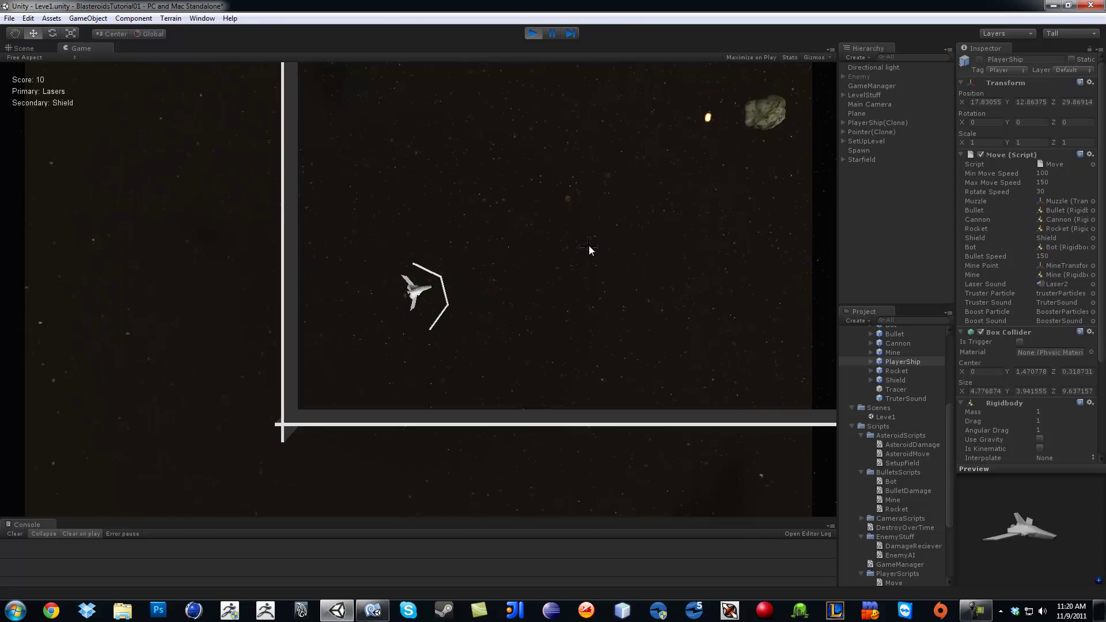
key(w)
key(w)
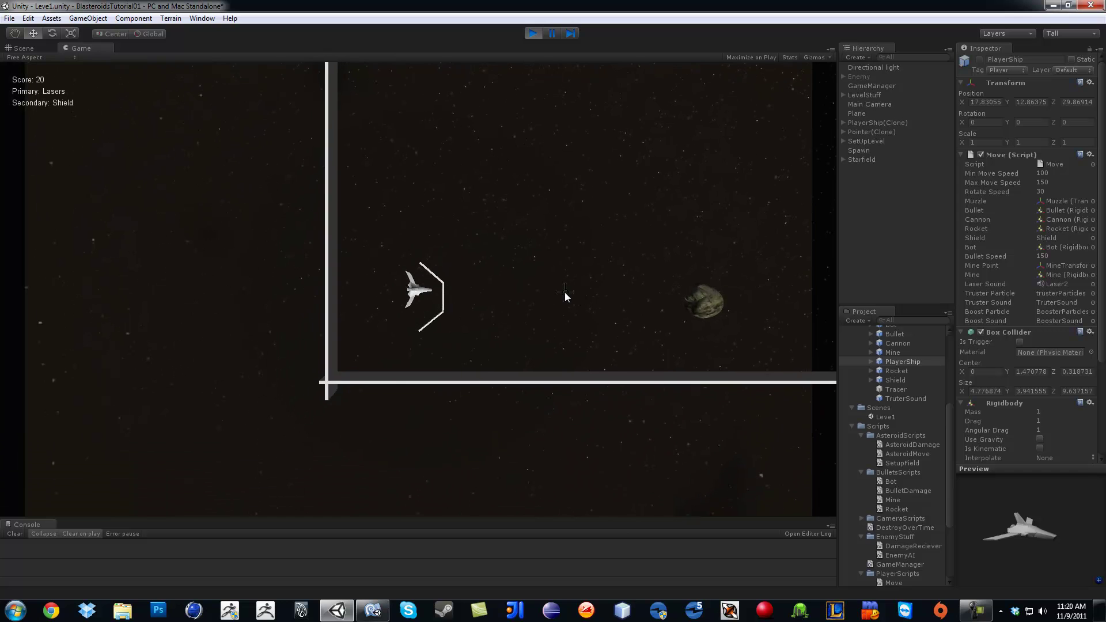
Select the Enemy object, make it active and confirm the dialog
click(533, 34)
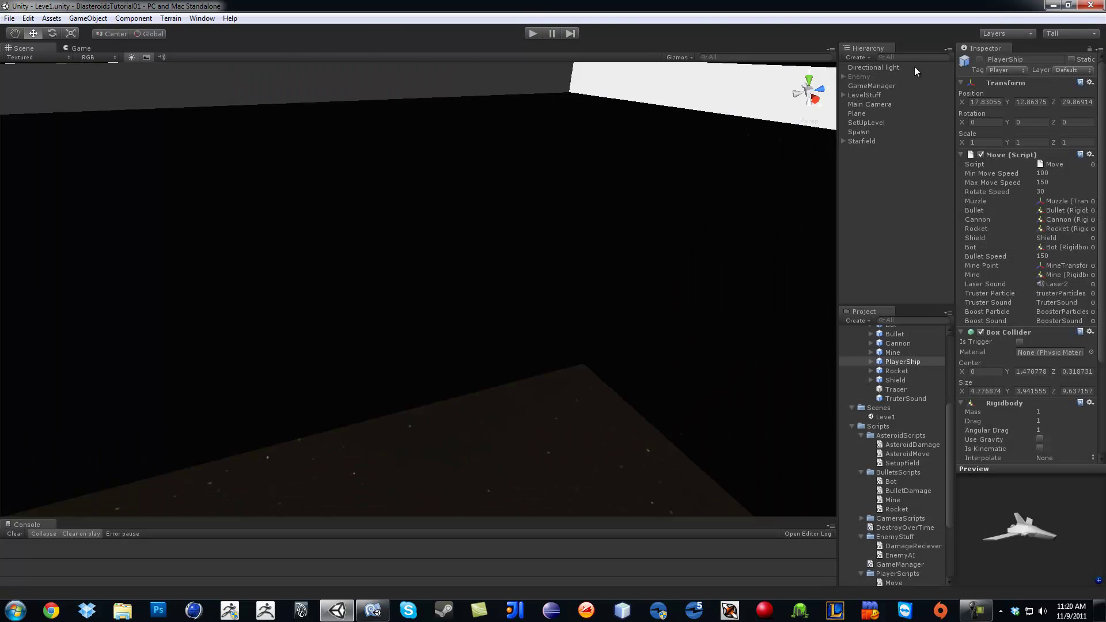
click(859, 76)
click(981, 61)
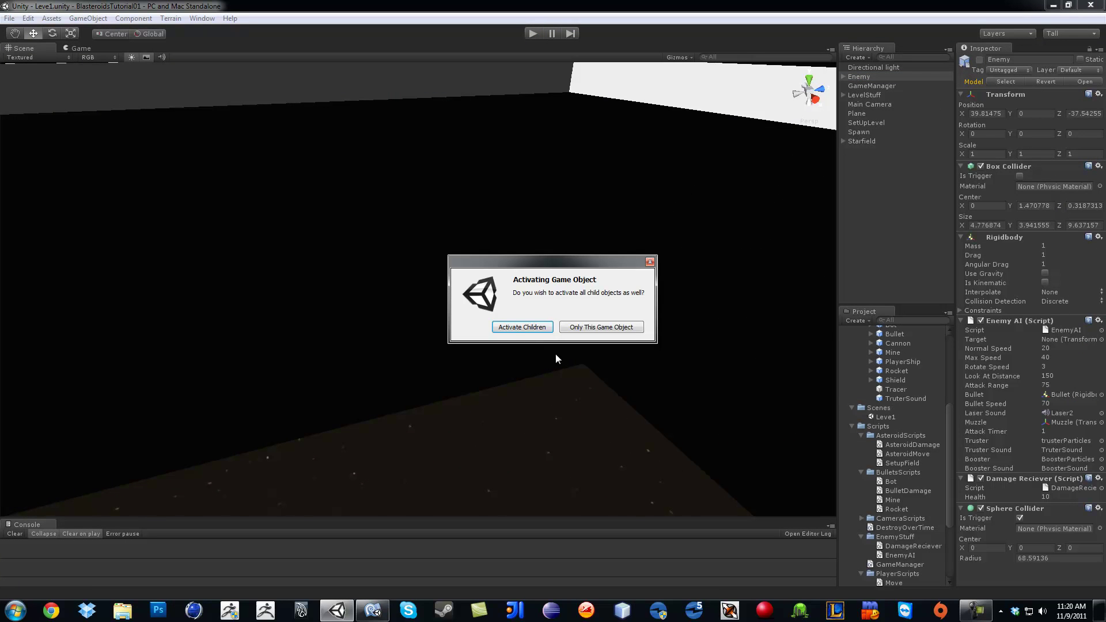
click(523, 326)
Run play mode and fire at the red enemy ship to test the shield
click(532, 33)
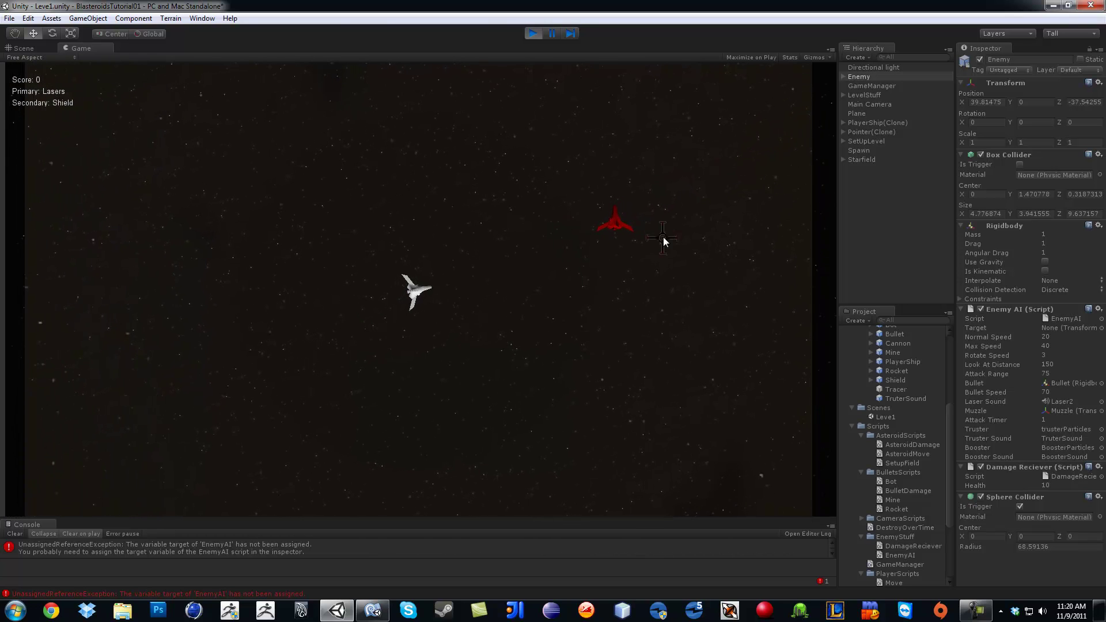
click(868, 75)
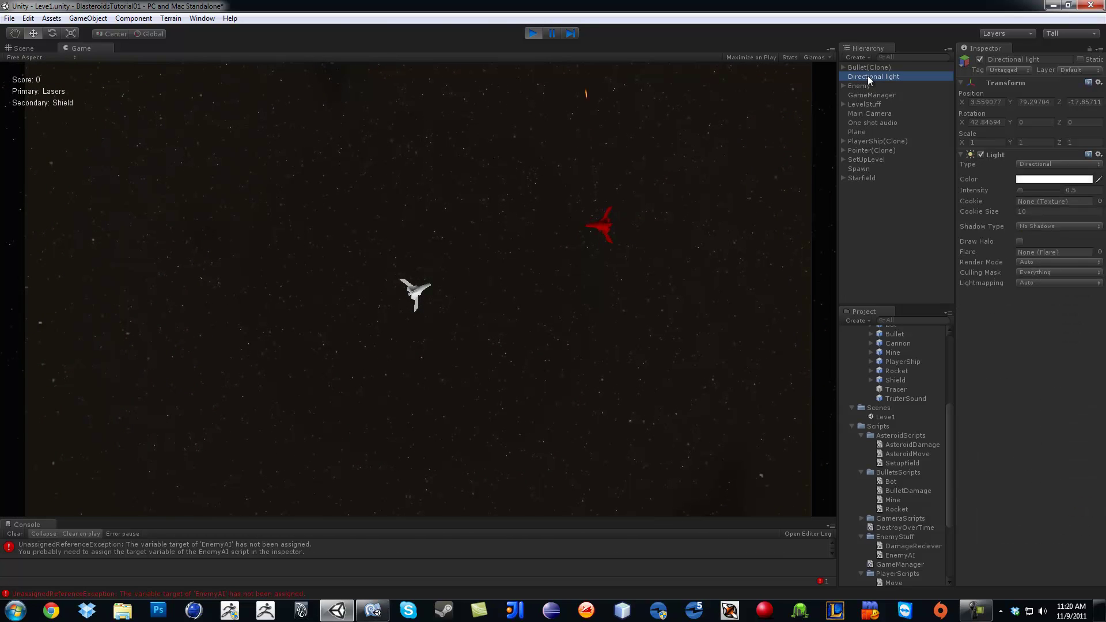
click(480, 294)
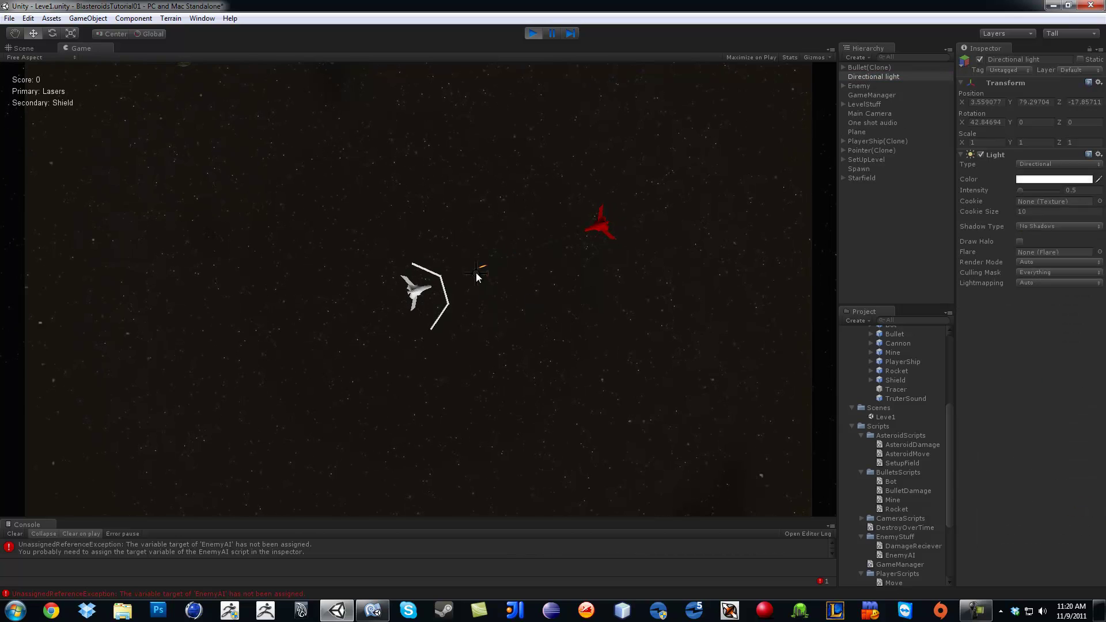
click(476, 267)
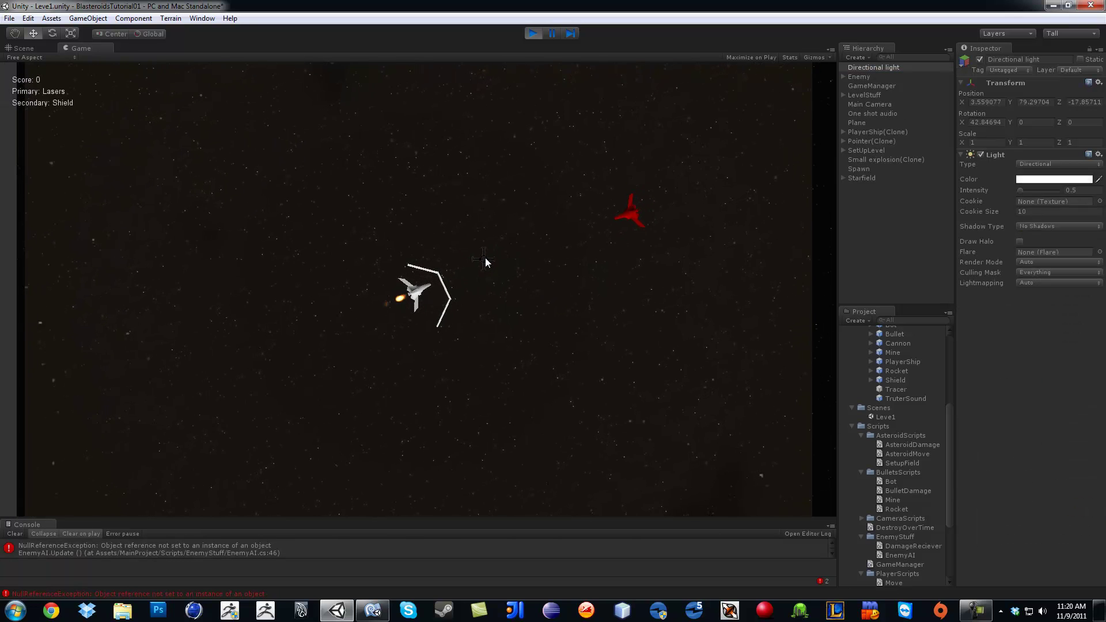
click(485, 259)
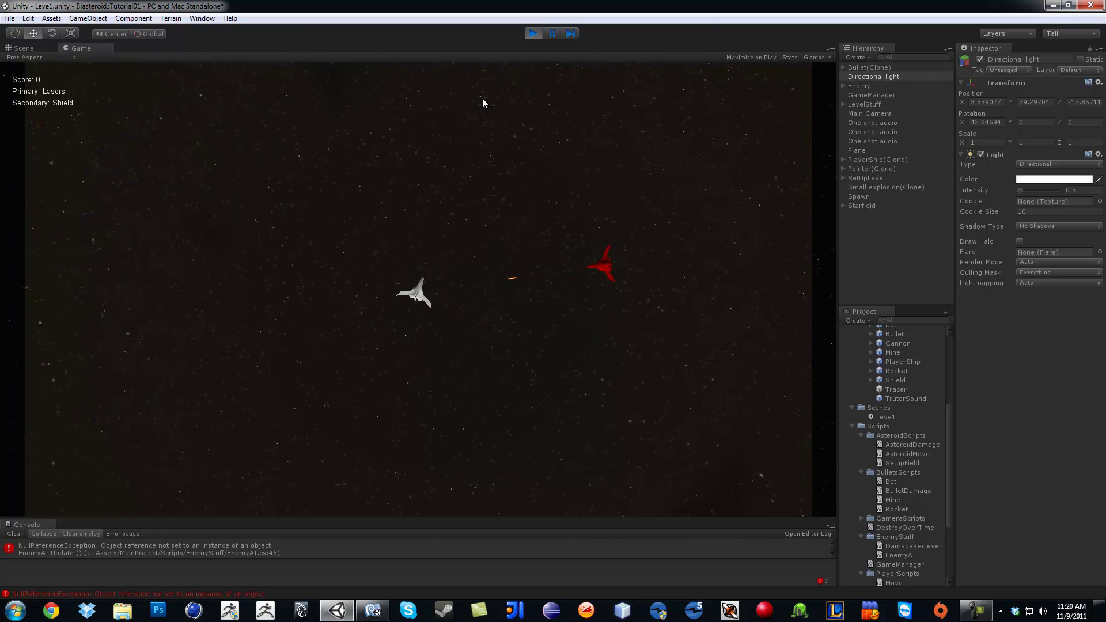
Stop play and place a copy of the Shield prefab in the scene
click(532, 33)
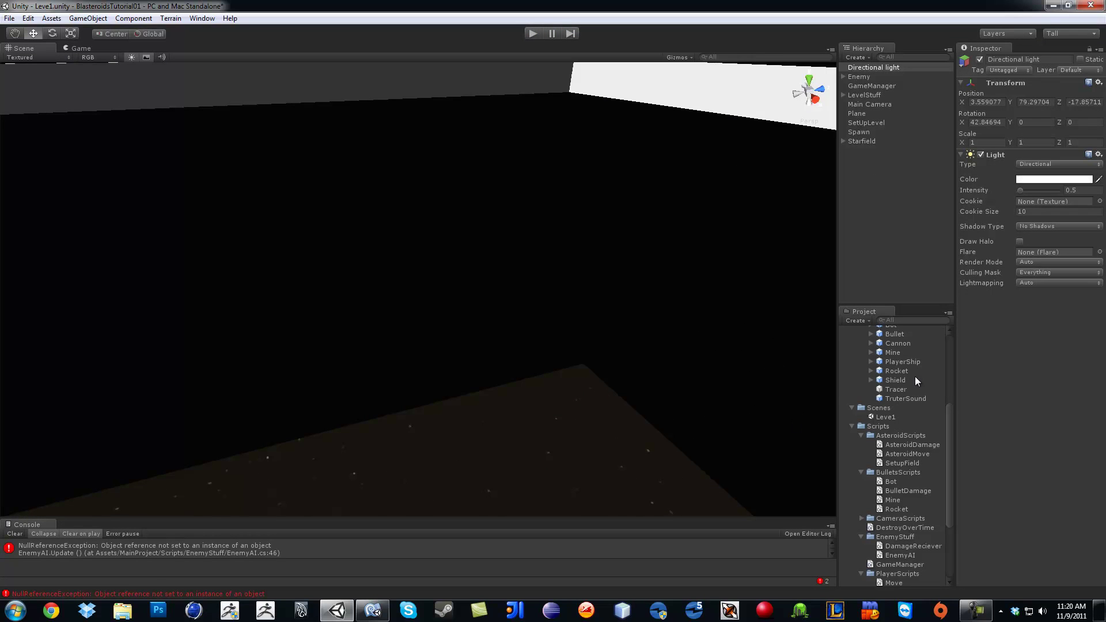
middle_drag(605, 374, 464, 361)
click(464, 360)
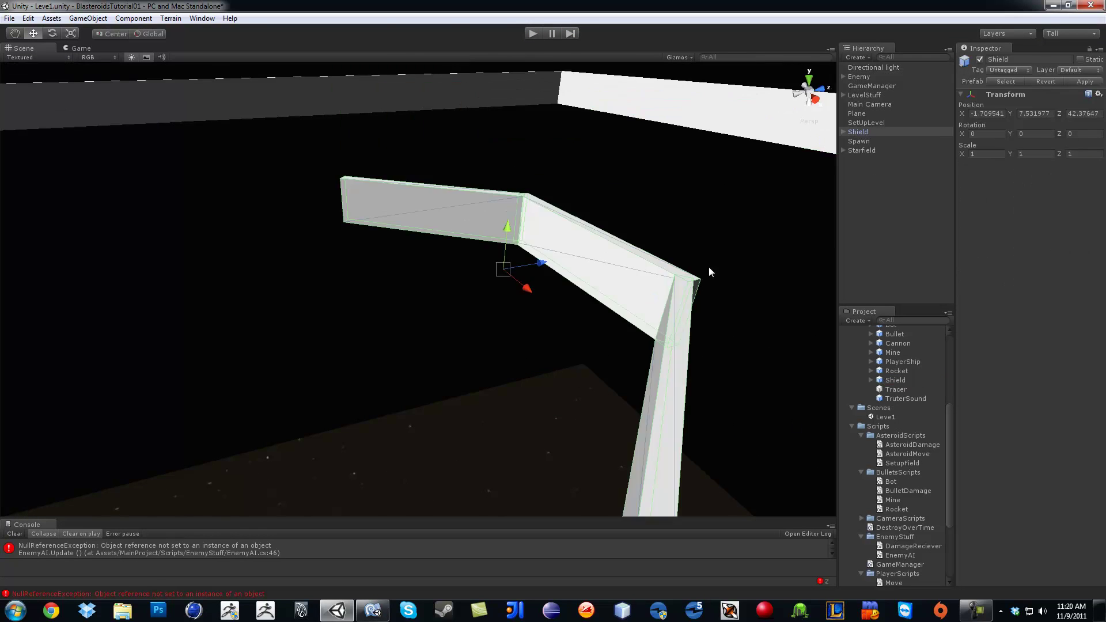
alt+right_drag(709, 267, 632, 437)
alt+drag(631, 433, 513, 310)
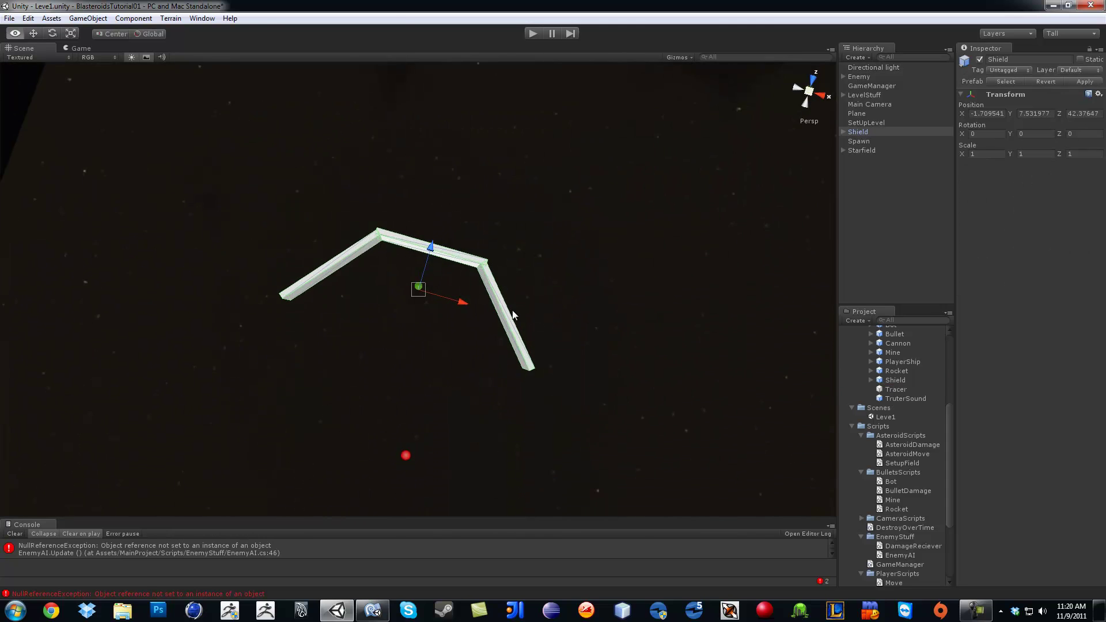
Scale the Shield taller along Y, to about 1.5
key(r)
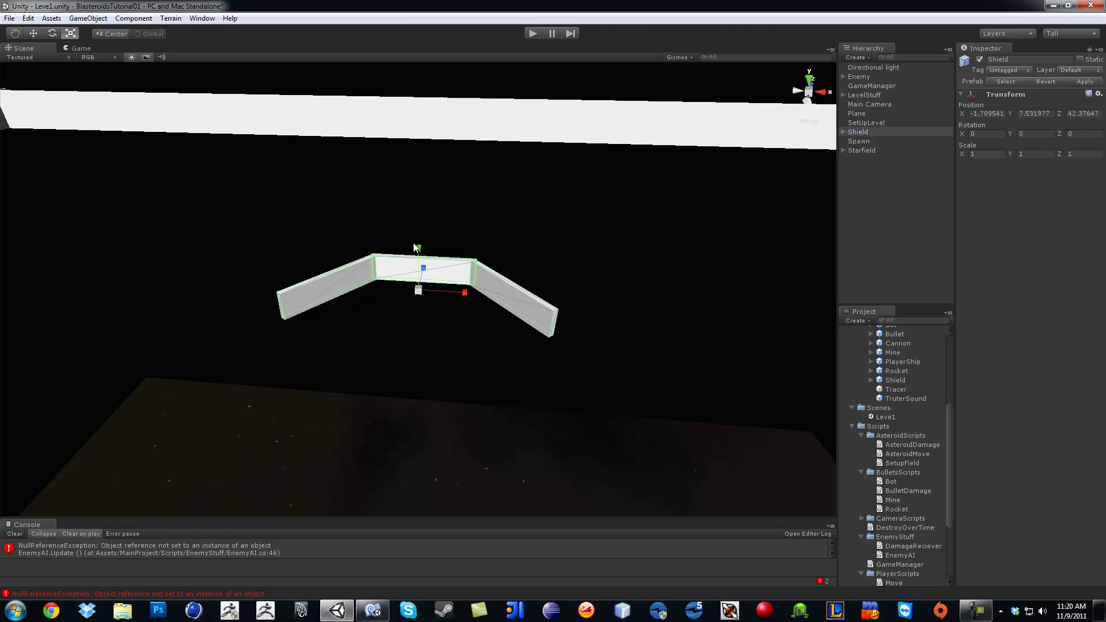
drag(418, 249, 418, 221)
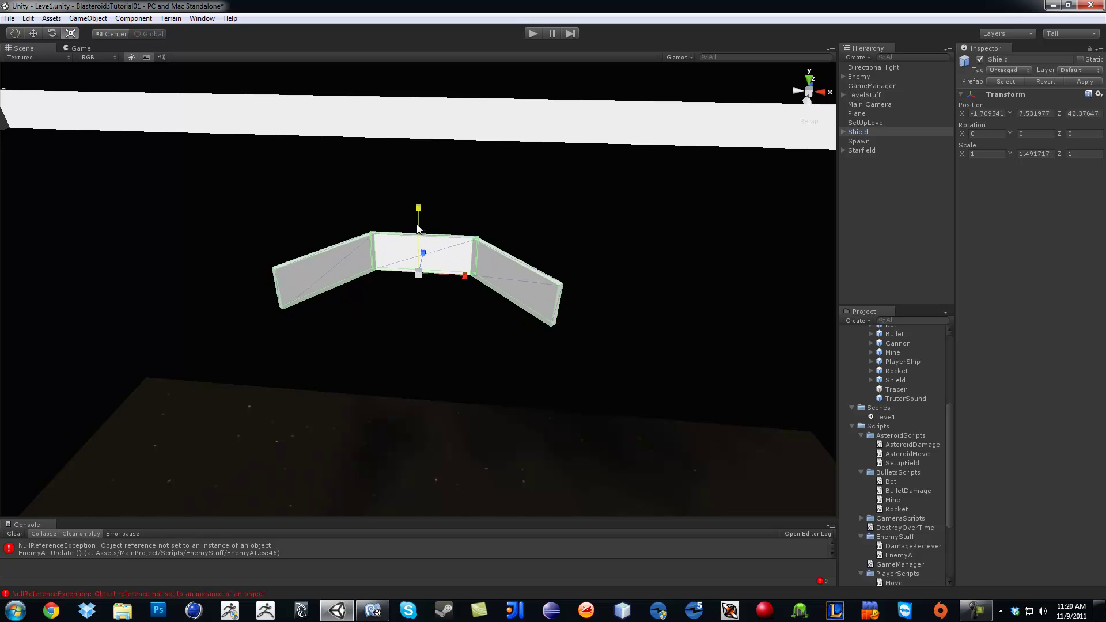
alt+drag(501, 317, 340, 247)
mouse_move(406, 229)
alt+mouse_down()
mouse_move(495, 367)
mouse_move(519, 381)
alt+mouse_up()
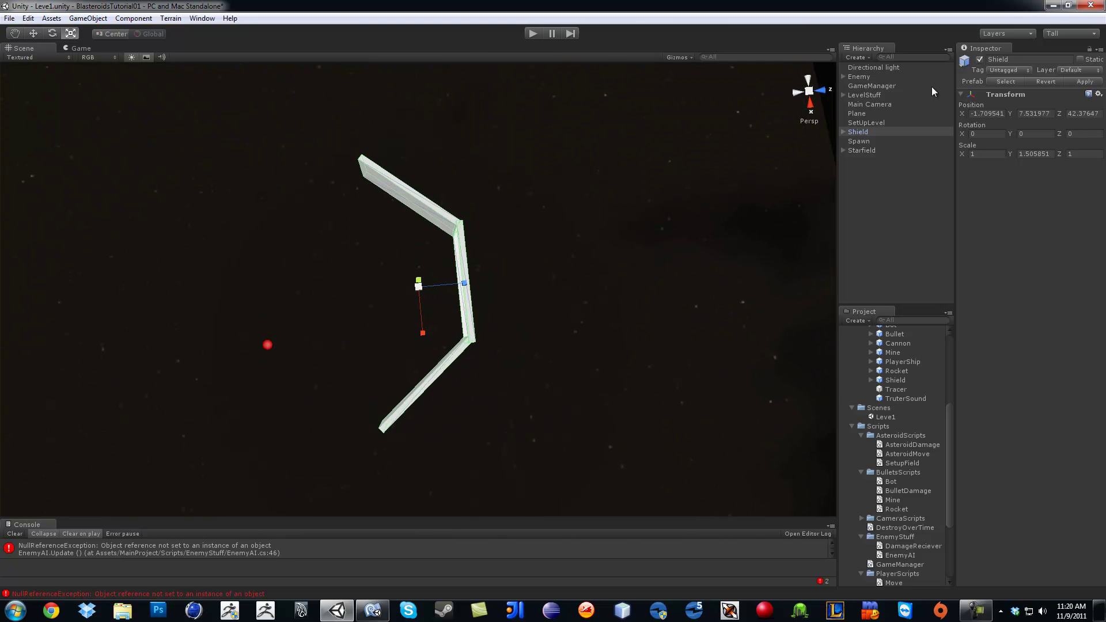
Thicken the middle, top and bottom MainCubes along Z, then reselect the whole Shield
click(844, 131)
click(872, 151)
key(w)
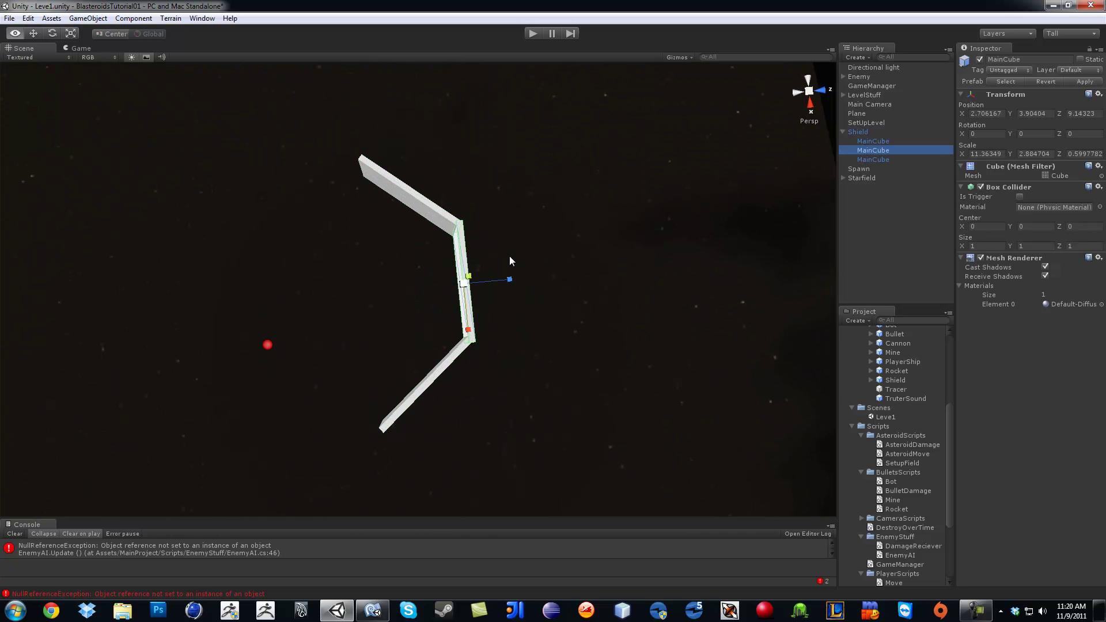
alt+drag(509, 256, 482, 249)
key(r)
drag(510, 291, 530, 292)
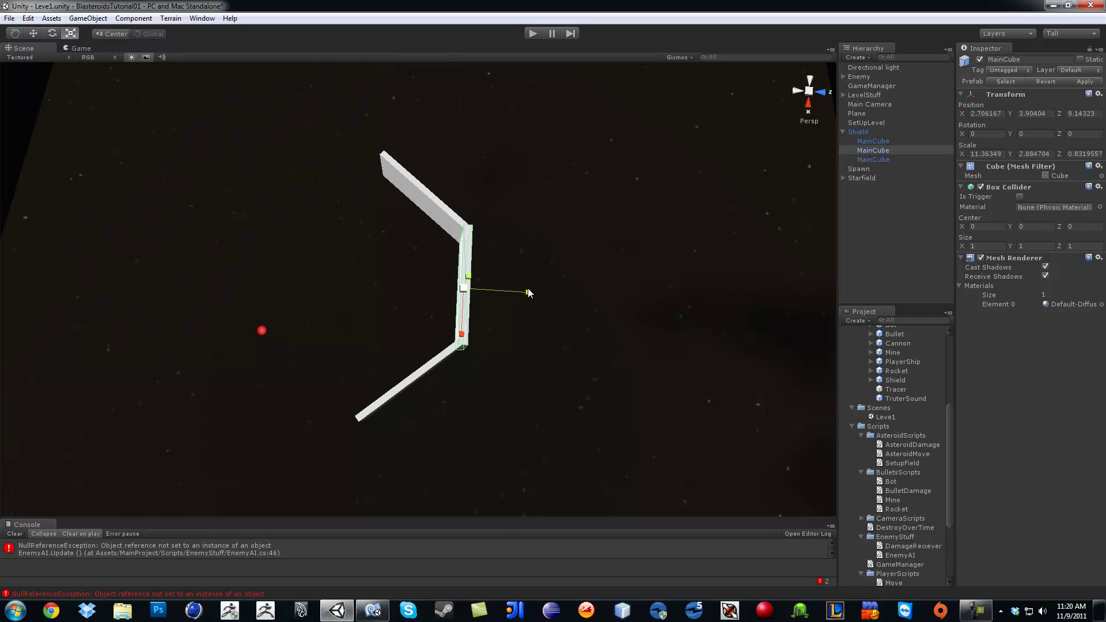
click(441, 212)
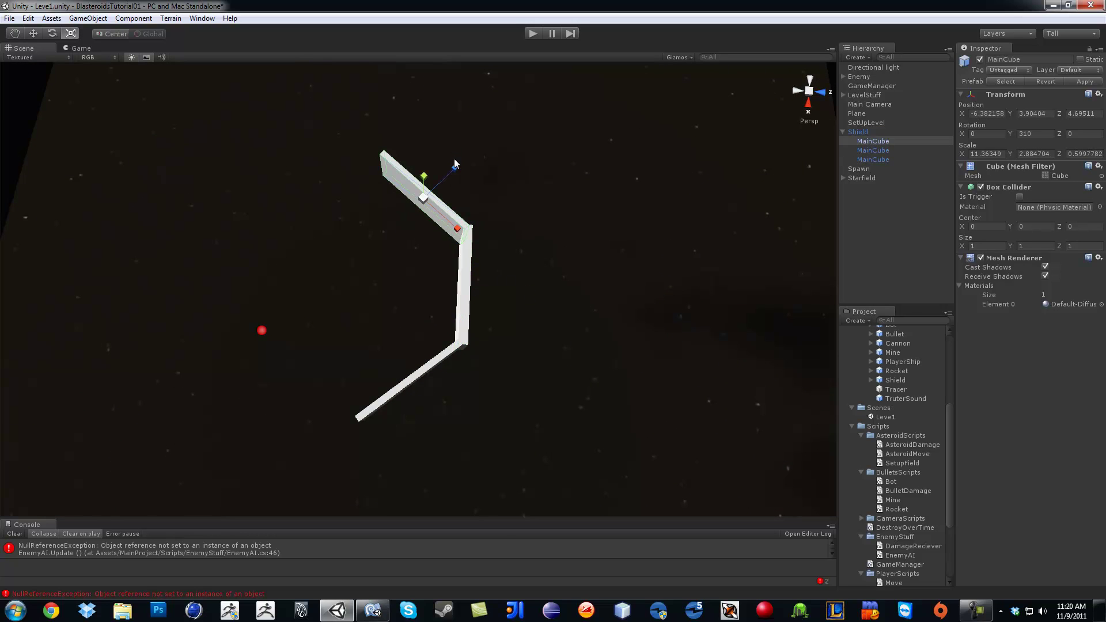
drag(457, 167, 473, 153)
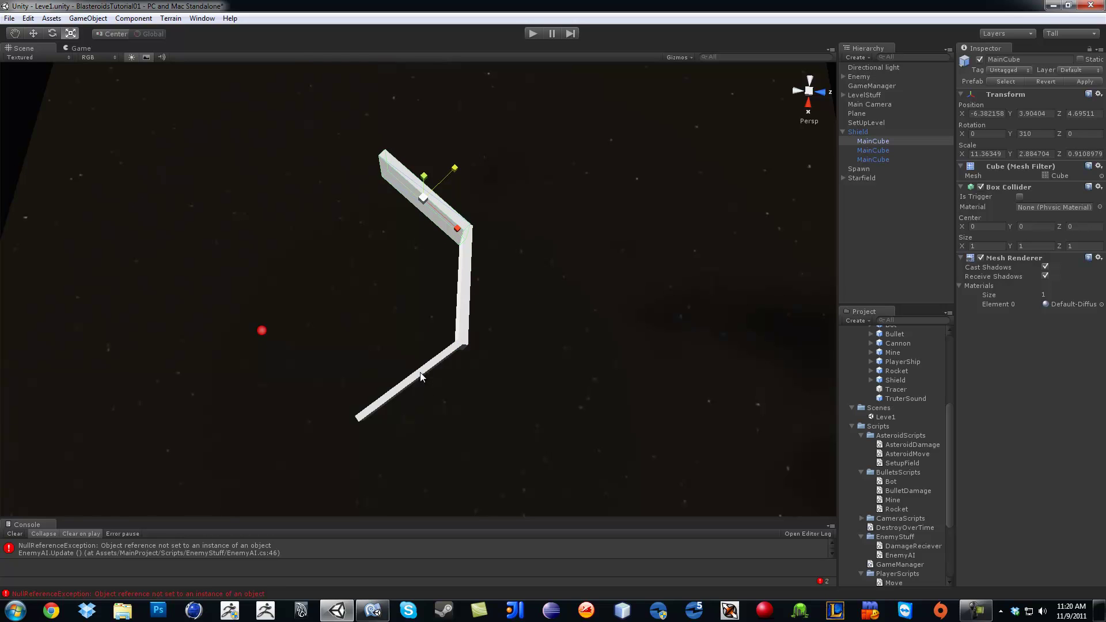
click(427, 392)
drag(443, 423, 461, 432)
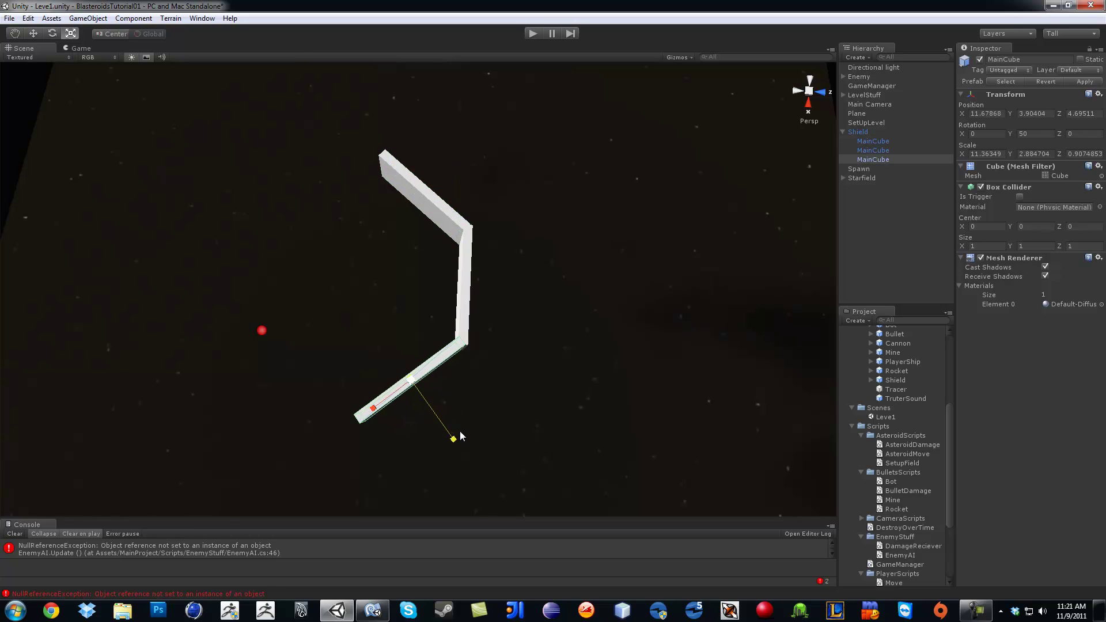
click(877, 142)
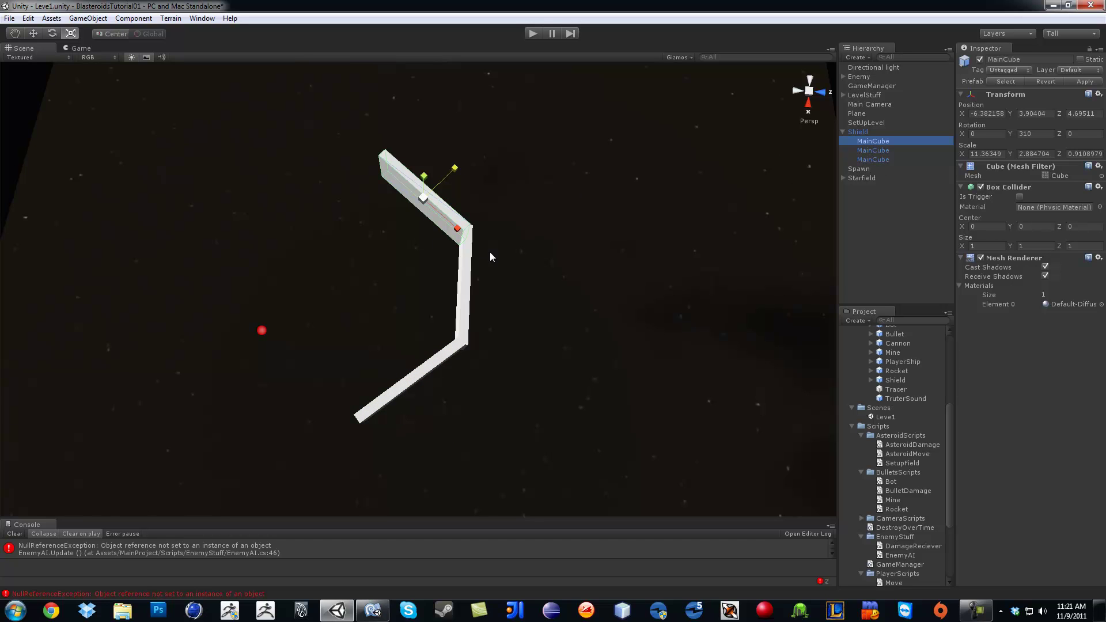
click(866, 131)
Check the reshaped Shield from angled and top views, then delete it from the scene
alt+drag(428, 325, 444, 287)
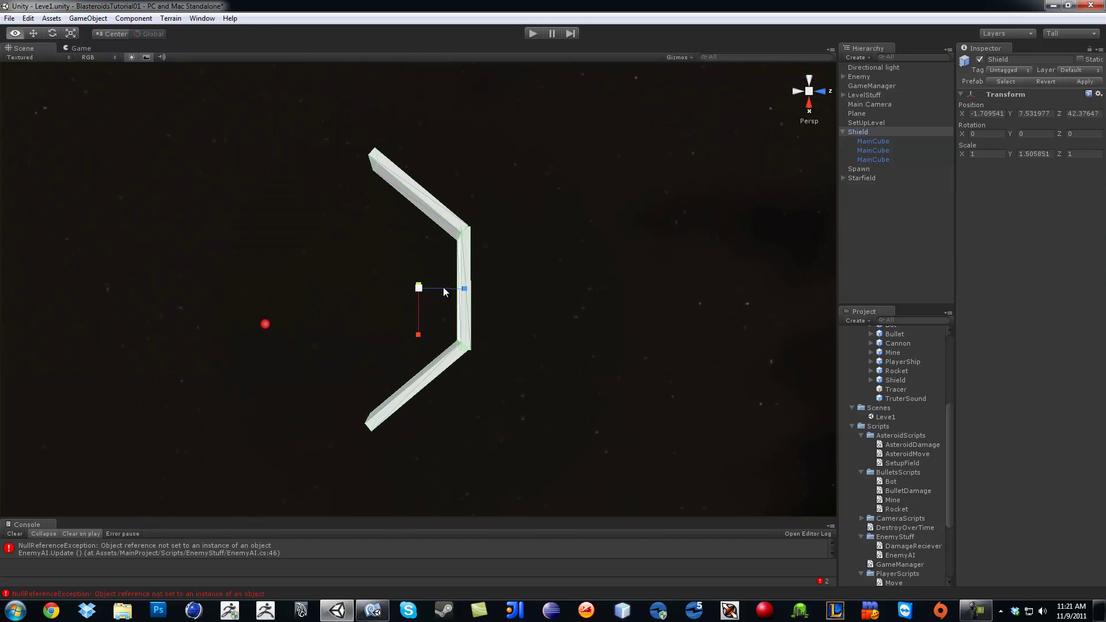
alt+drag(766, 78, 743, 91)
click(809, 80)
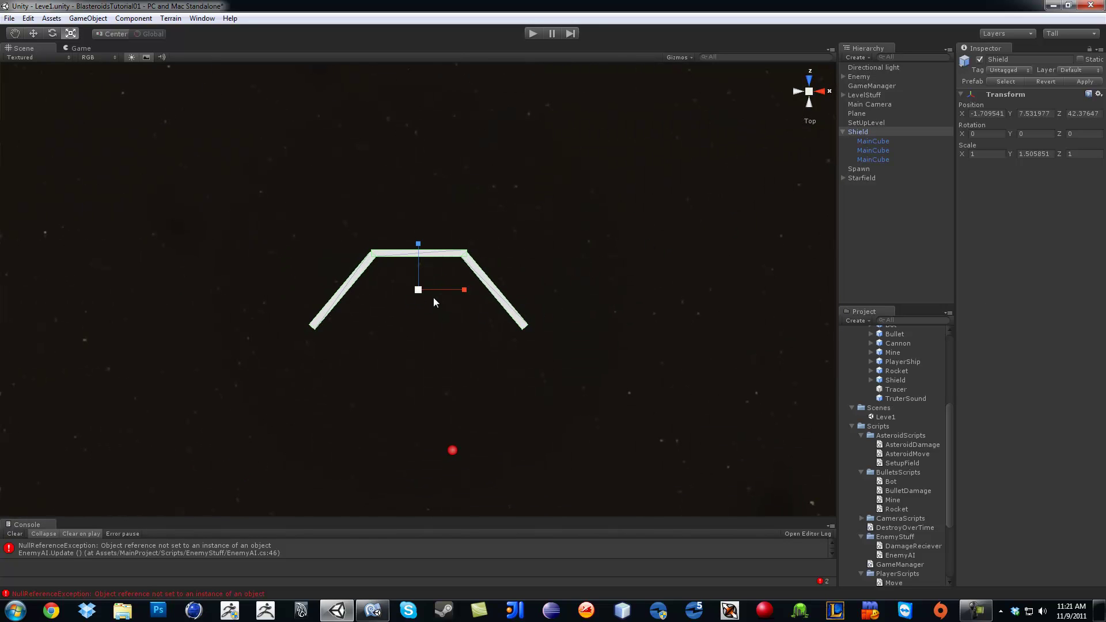
mouse_move(397, 332)
alt+mouse_down()
mouse_move(397, 294)
mouse_move(372, 292)
alt+mouse_up()
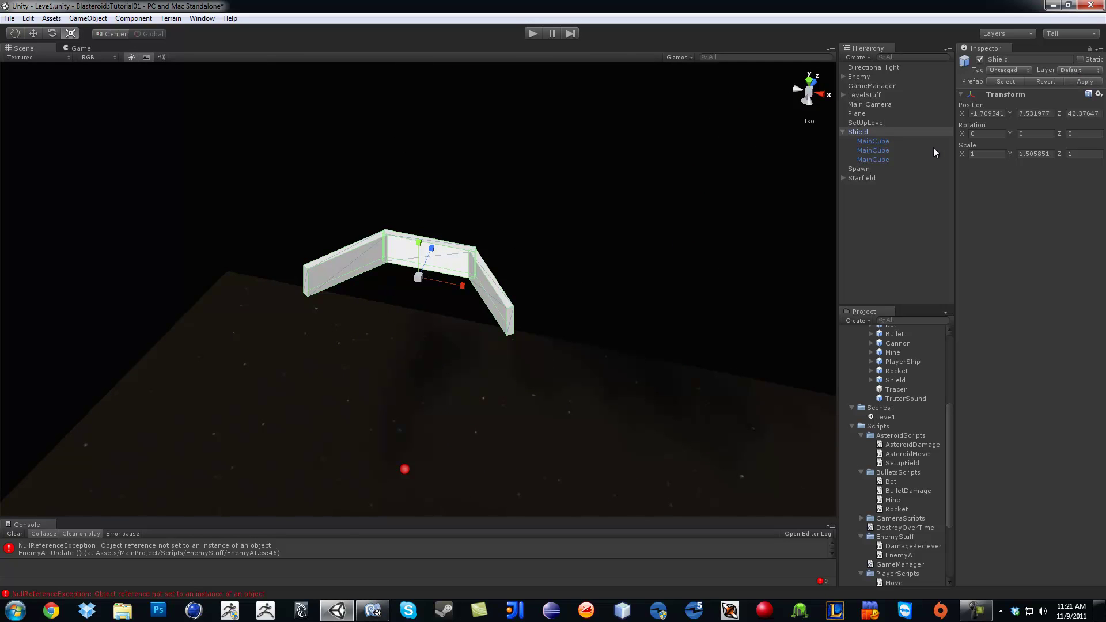
key(Delete)
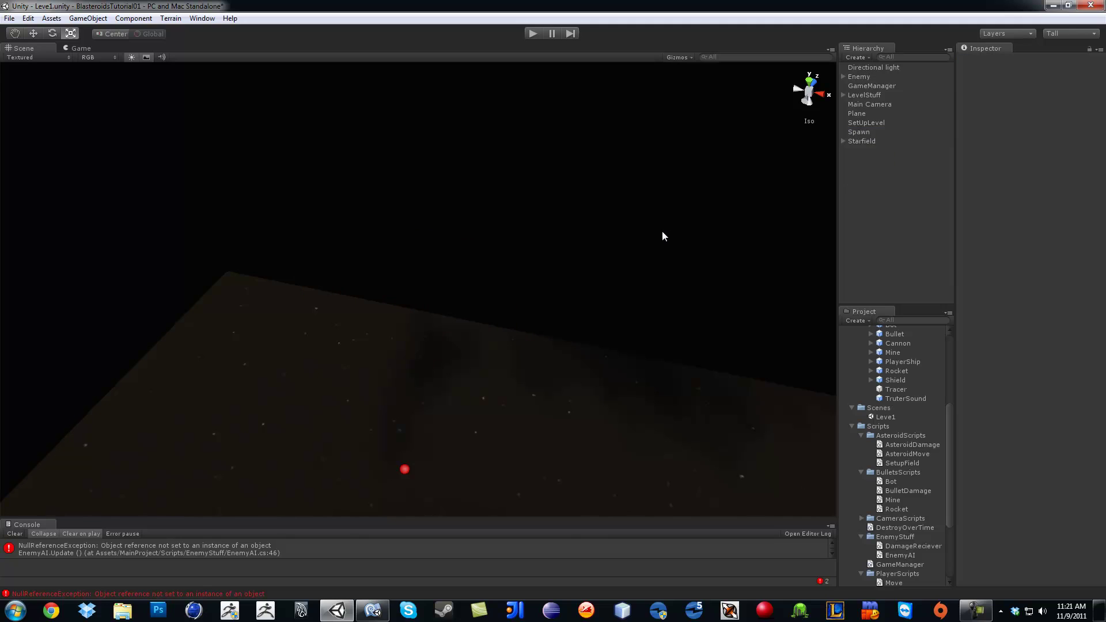